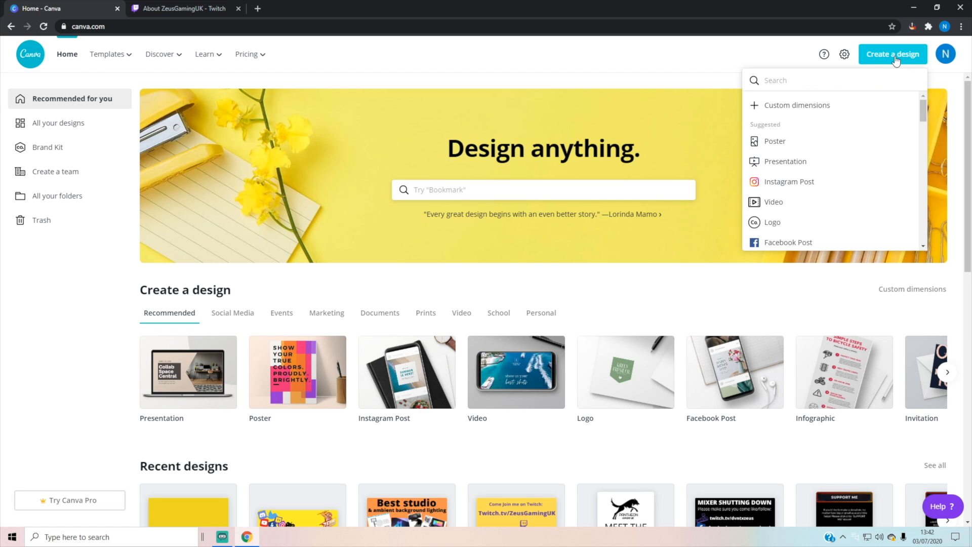
Create a new blank design with custom dimensions of 320 × 80 px
click(778, 106)
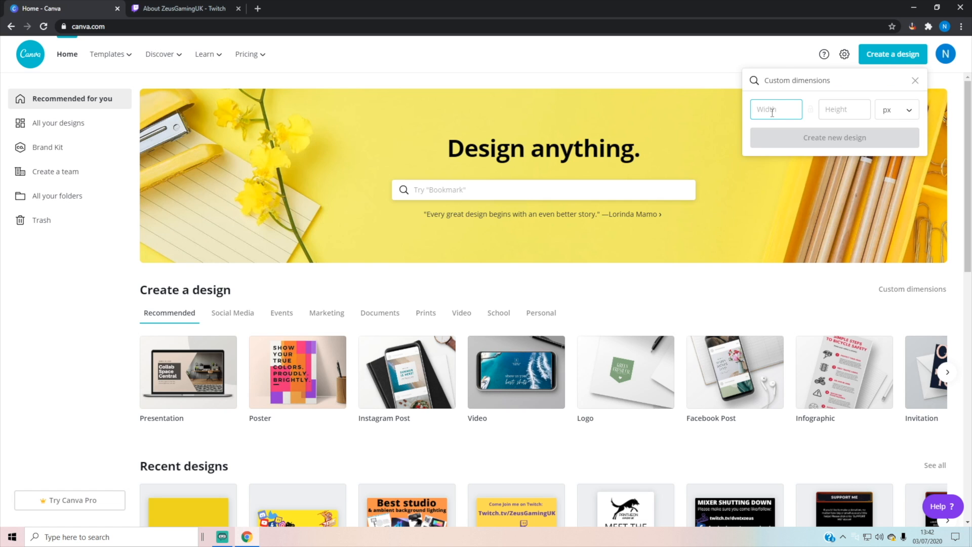
text(329)
key(BackSpace)
text(0)
key(Tab)
text(80)
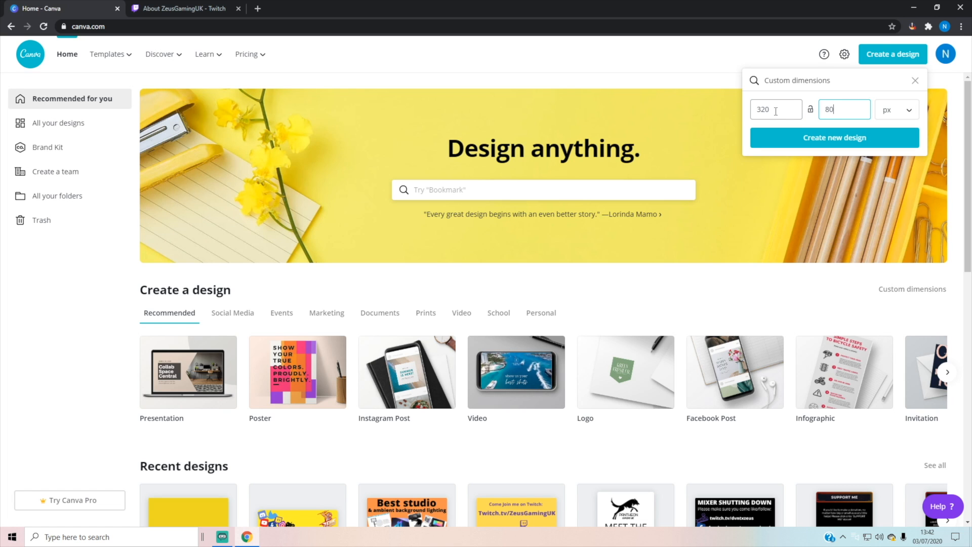
click(801, 137)
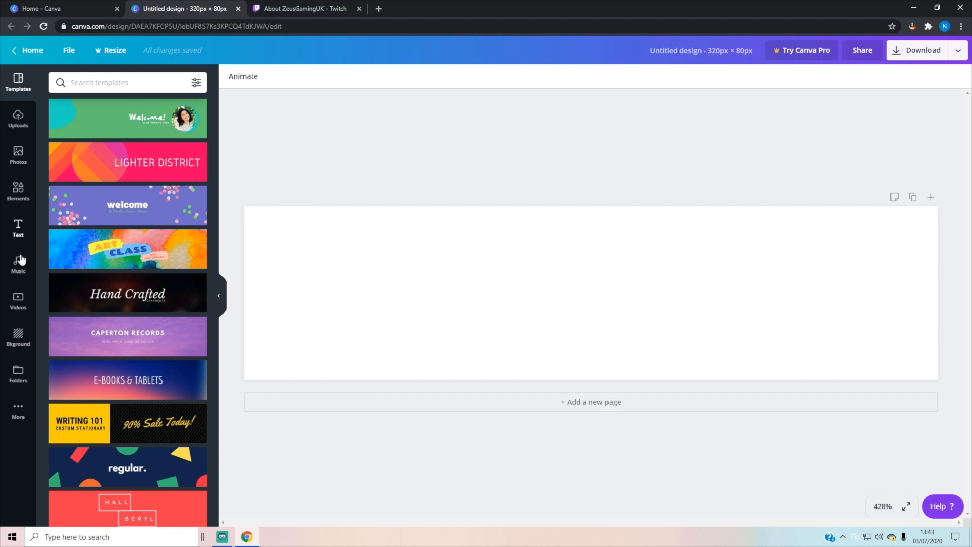
Try several preset background images on the blank page, ending with the grey glitter texture
click(9, 340)
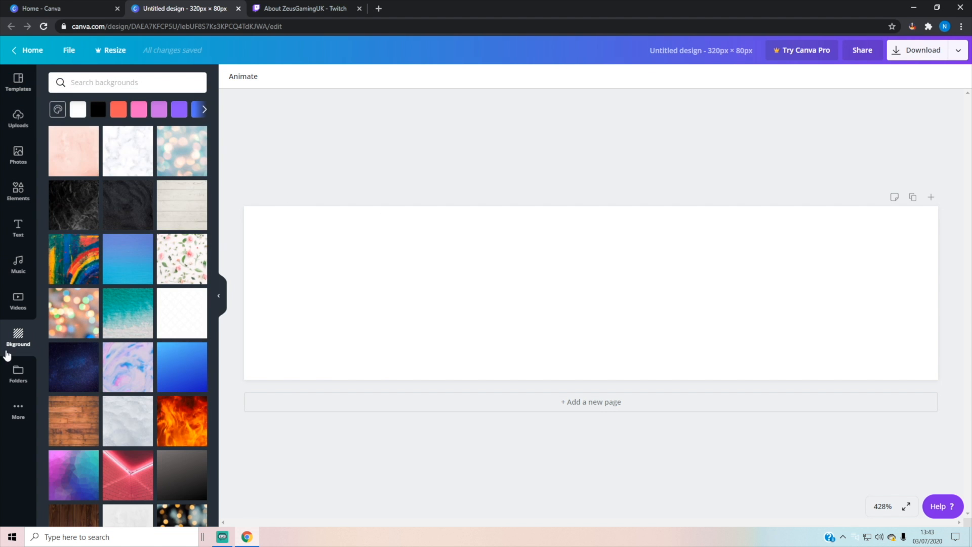
click(128, 259)
click(183, 269)
click(186, 325)
click(129, 368)
click(129, 432)
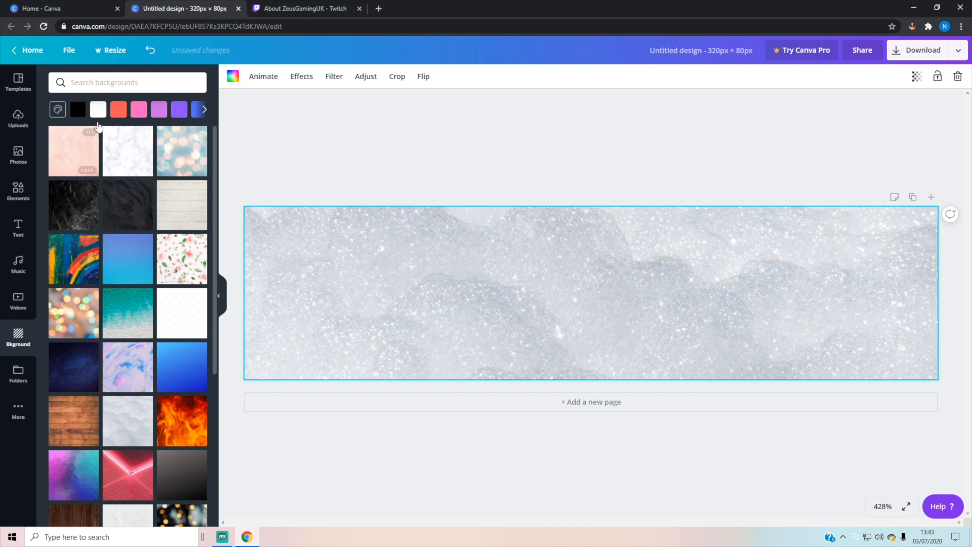
Try several plain background colours on the page
click(78, 108)
click(118, 109)
click(158, 109)
click(195, 110)
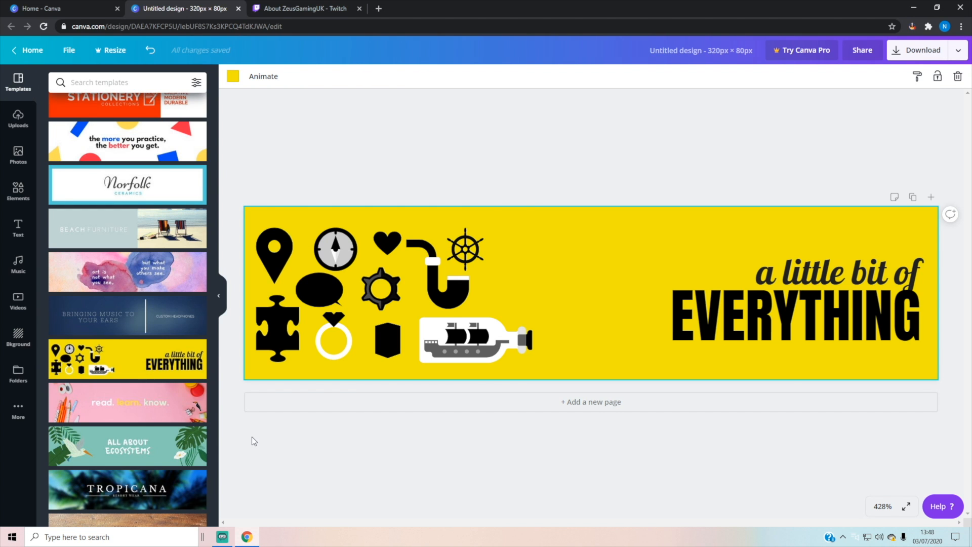
Browse the banner templates and apply the black-and-white "North Cranson Cellar" one to the page
scroll(98, 210, up, 1)
scroll(98, 210, up, 11)
scroll(82, 168, up, 2)
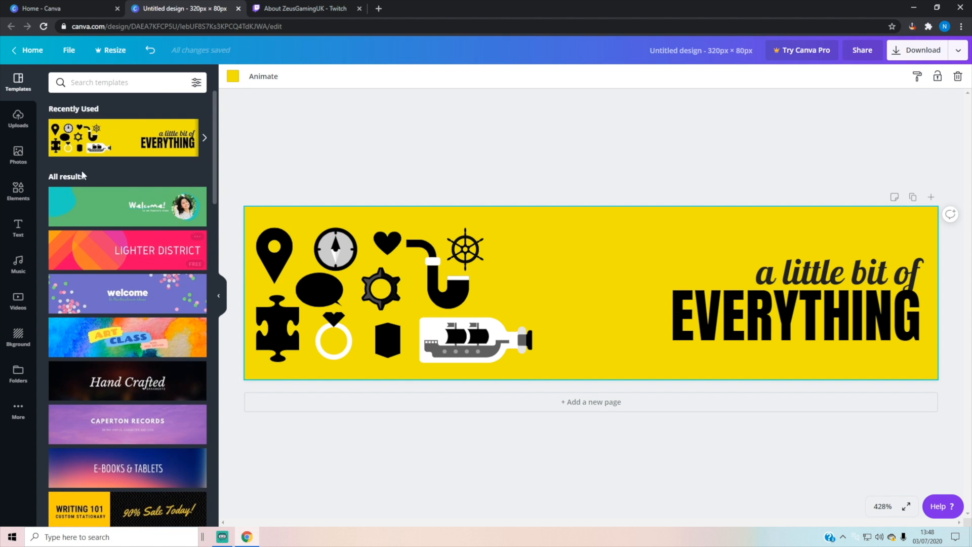
scroll(117, 212, down, 11)
scroll(143, 261, down, 4)
scroll(149, 323, down, 2)
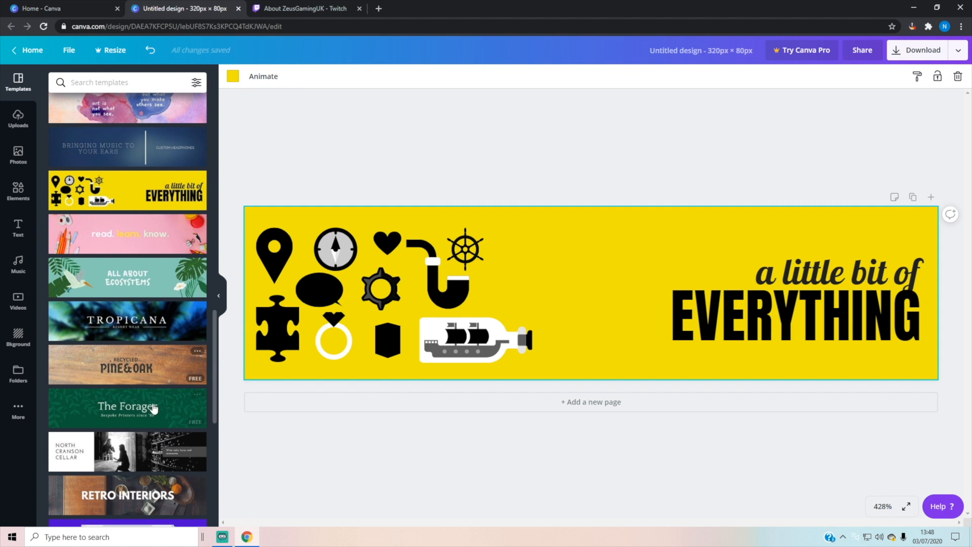
scroll(150, 400, down, 2)
click(145, 385)
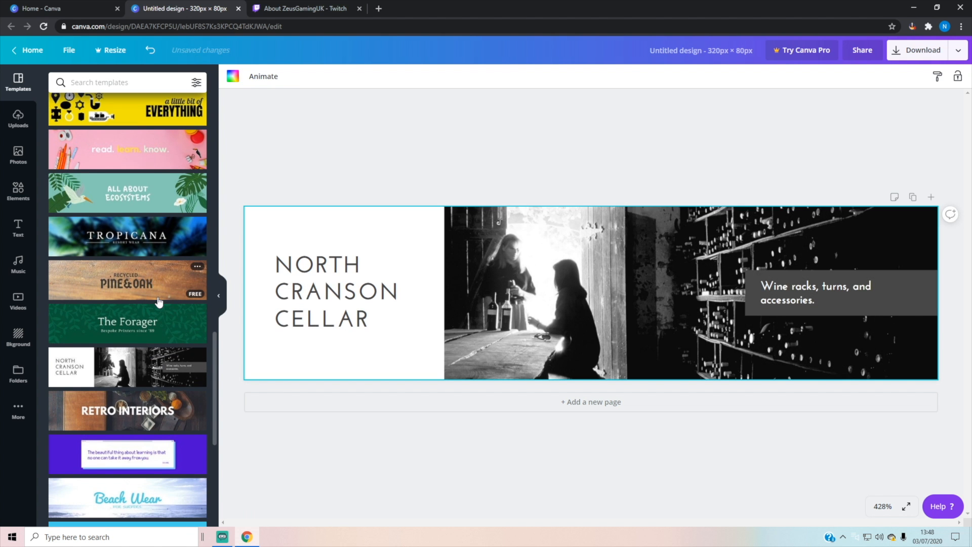
scroll(152, 294, up, 12)
scroll(140, 288, up, 6)
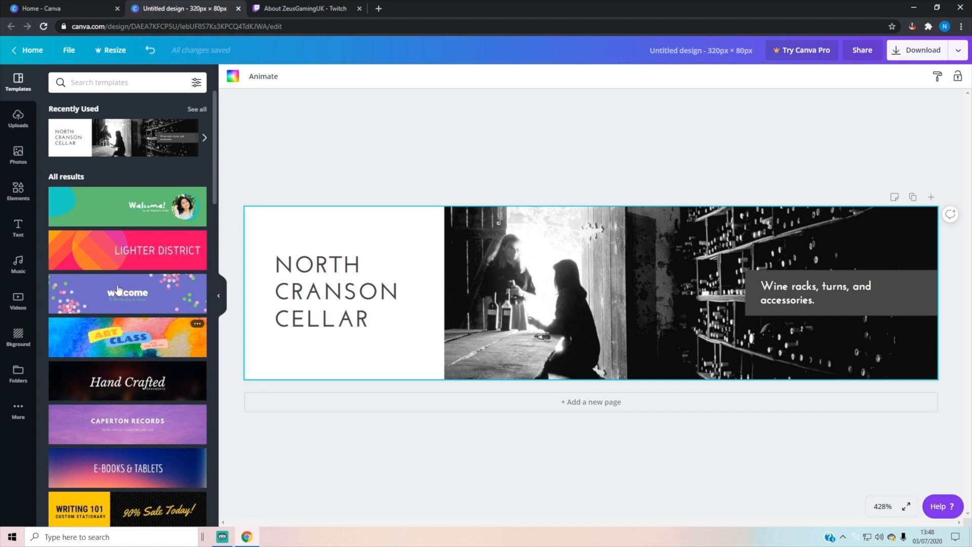
Delete the "NORTH CRANSON CELLAR" heading from the white area of the banner
click(357, 312)
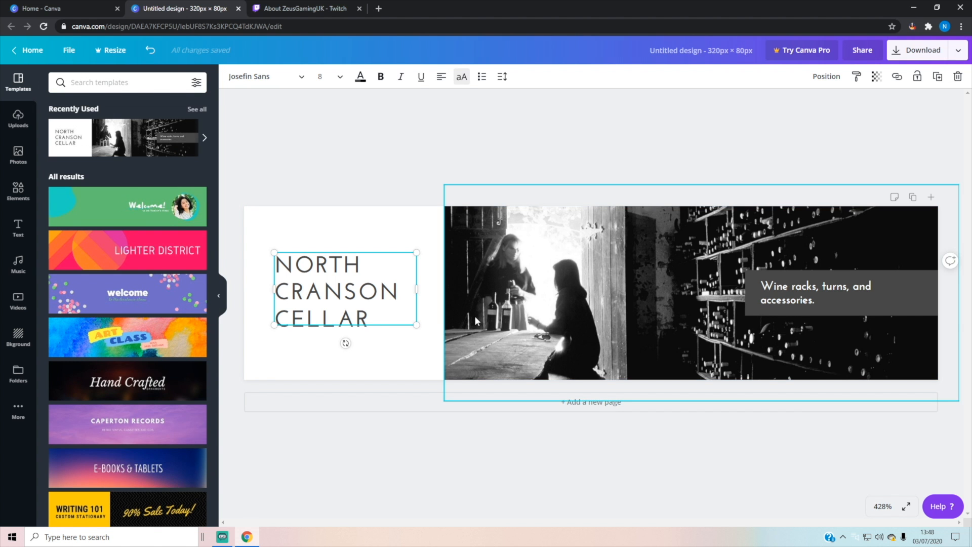
key(Delete)
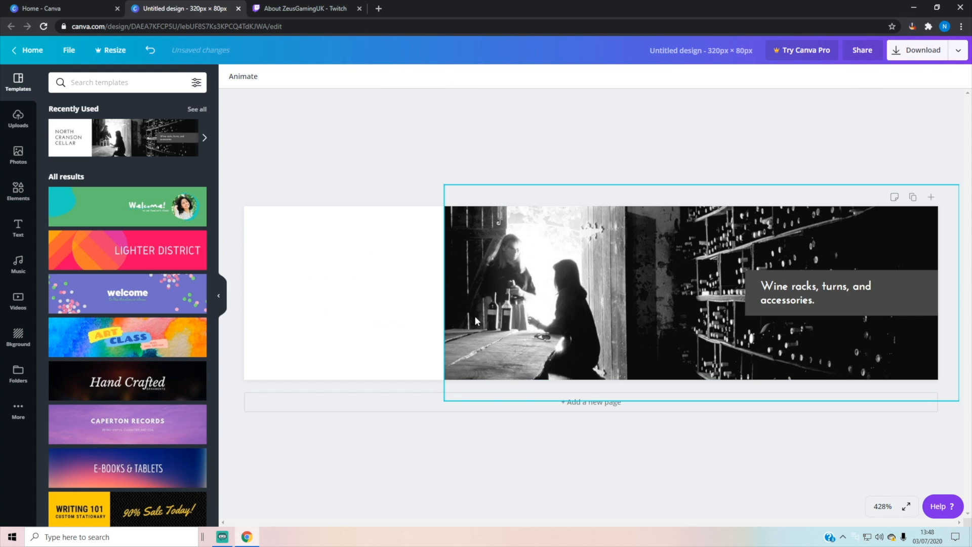
click(325, 278)
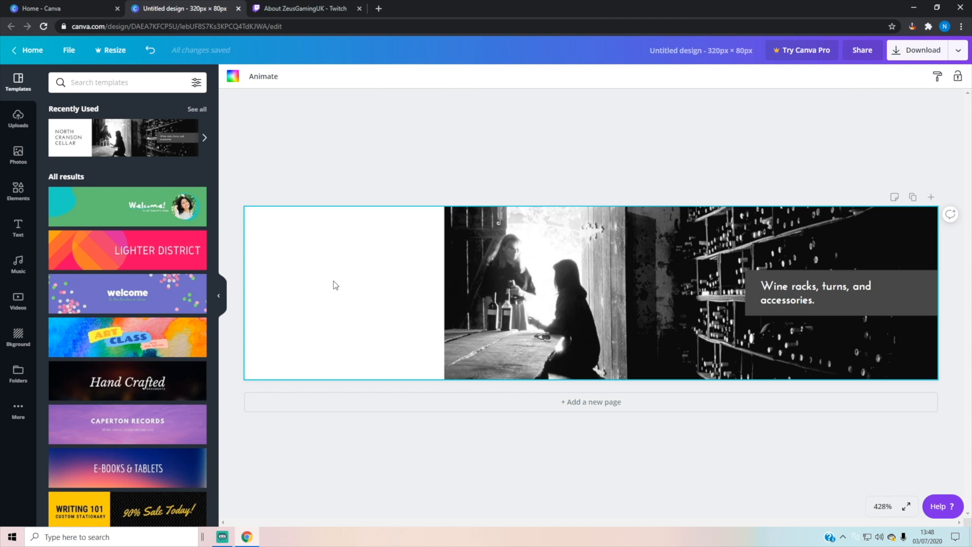
Replace the "Wine racks, turns, and accessories." text on the grey bar with "Zeus"
click(773, 298)
double_click(802, 287)
drag(817, 302, 733, 274)
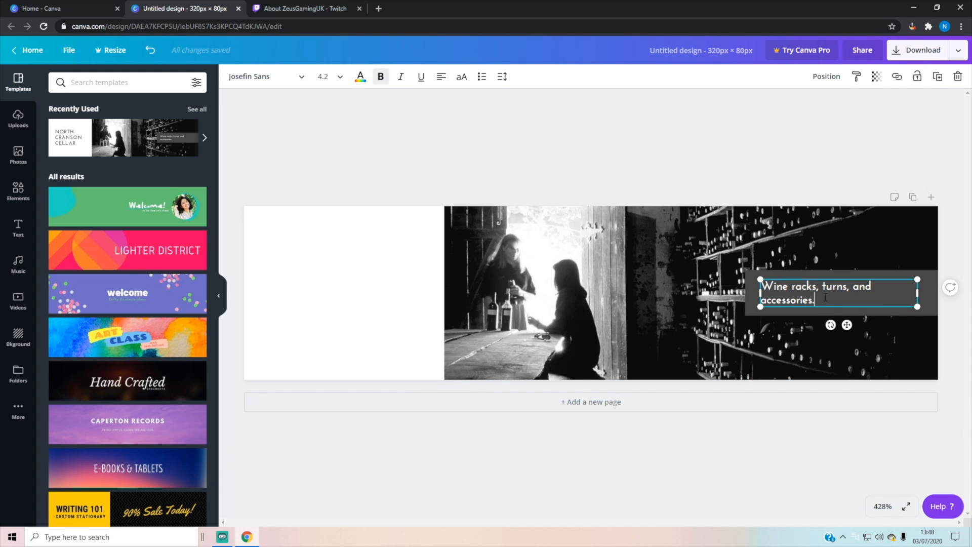
drag(814, 300, 764, 285)
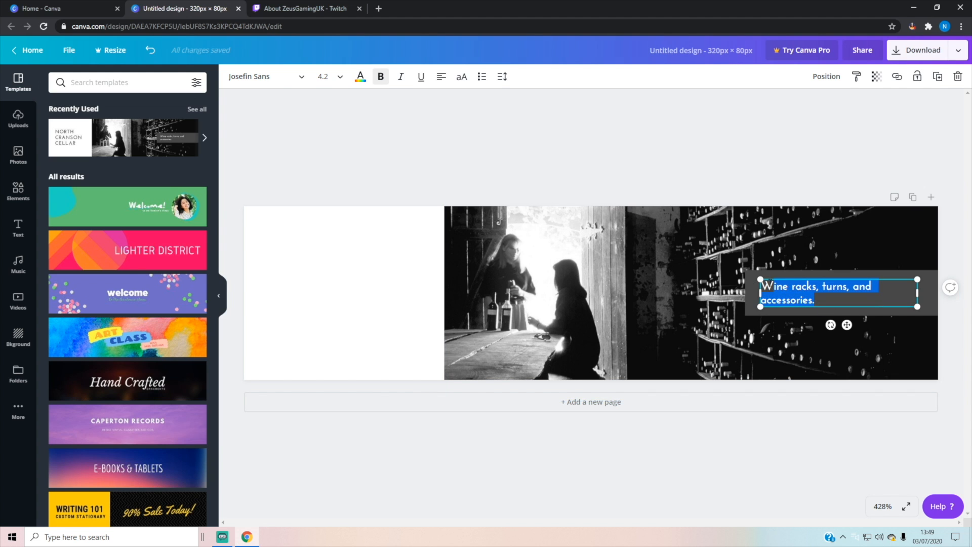
text(WZ)
key(BackSpace)
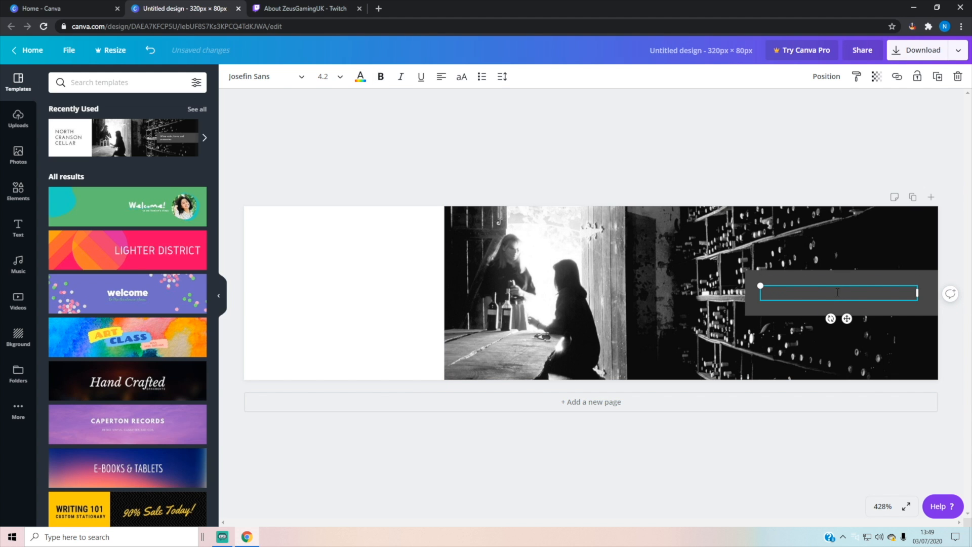
text(Zeus)
click(718, 493)
click(777, 295)
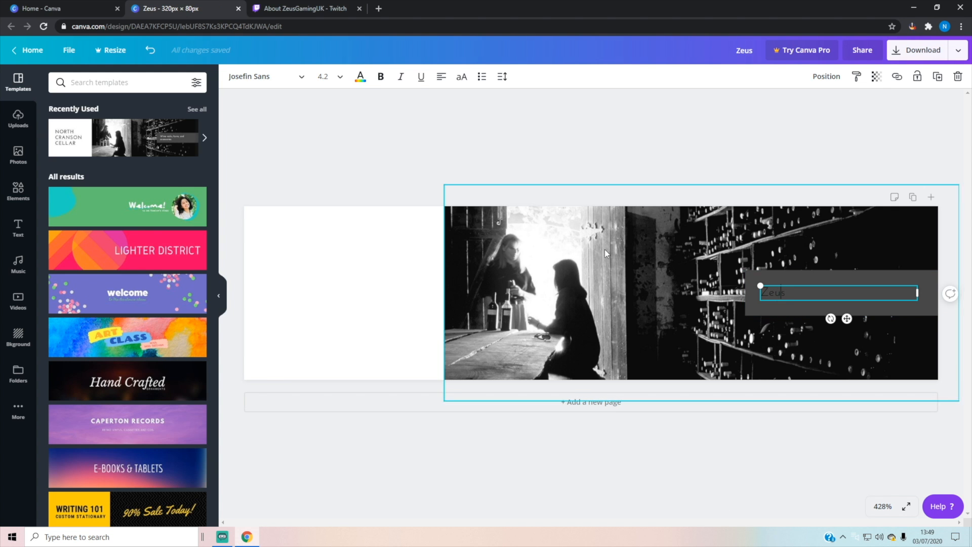
Colour the "Zeus" text white, and try the purple "welcome" template without adding it to the design
click(361, 76)
click(113, 177)
key(Escape)
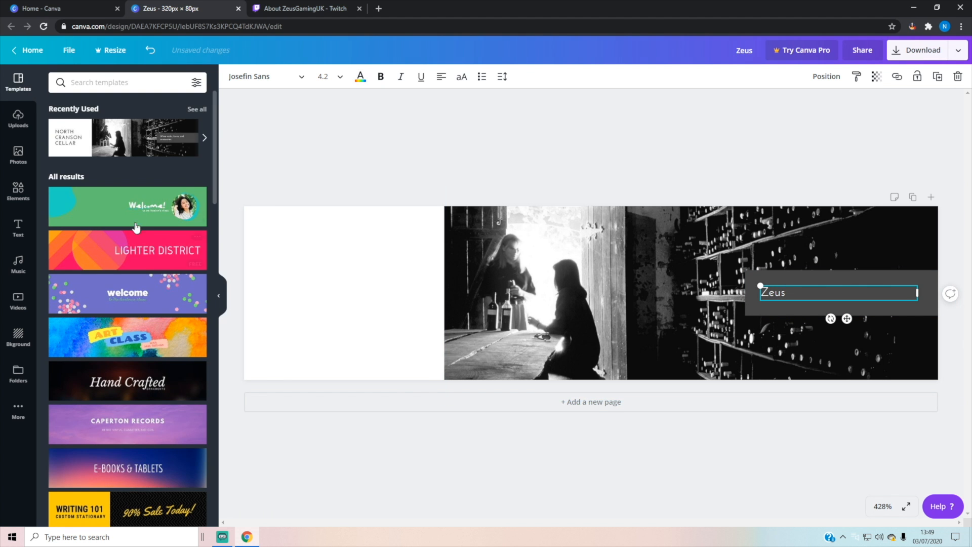
click(146, 302)
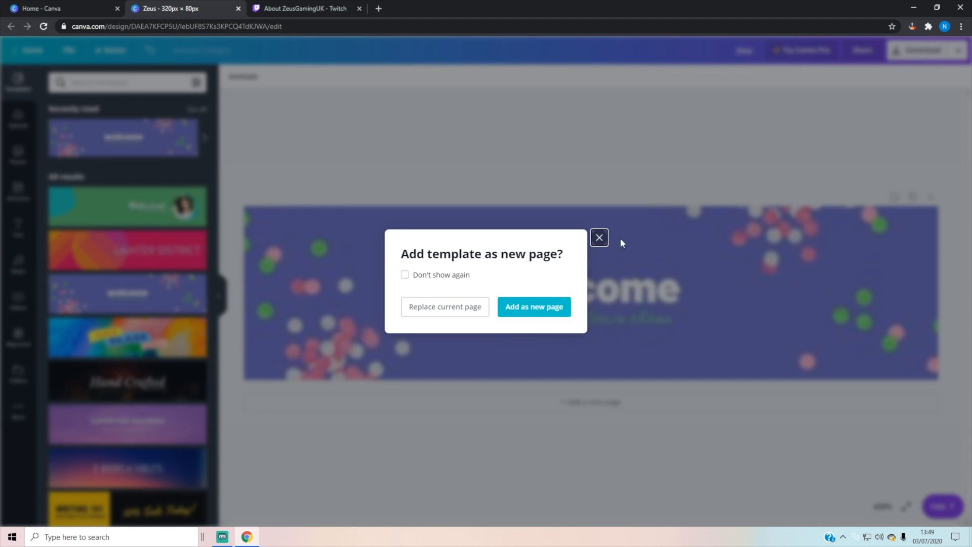
click(598, 238)
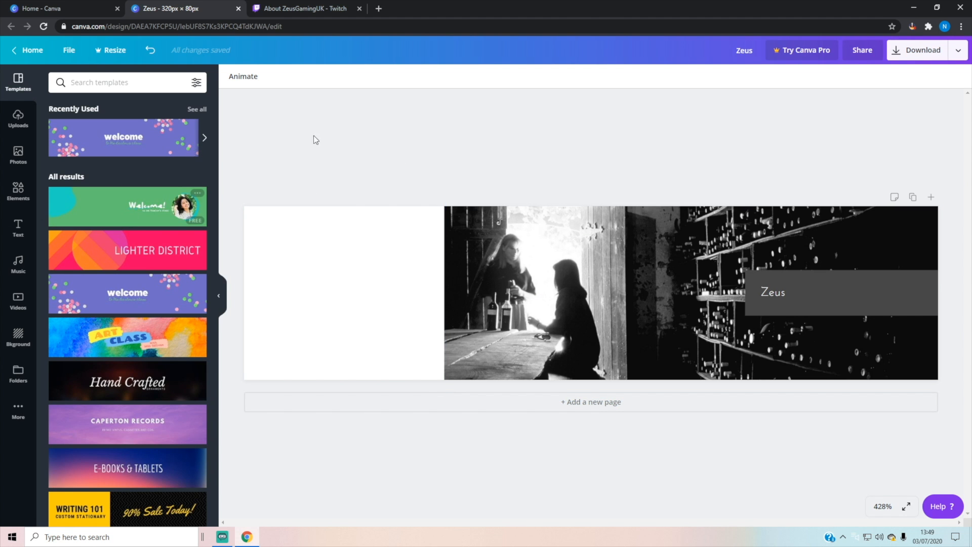
Delete the photo, the "Zeus" text and the grey bar to leave the page blank
click(671, 277)
key(Delete)
click(780, 293)
key(Delete)
click(795, 284)
key(Delete)
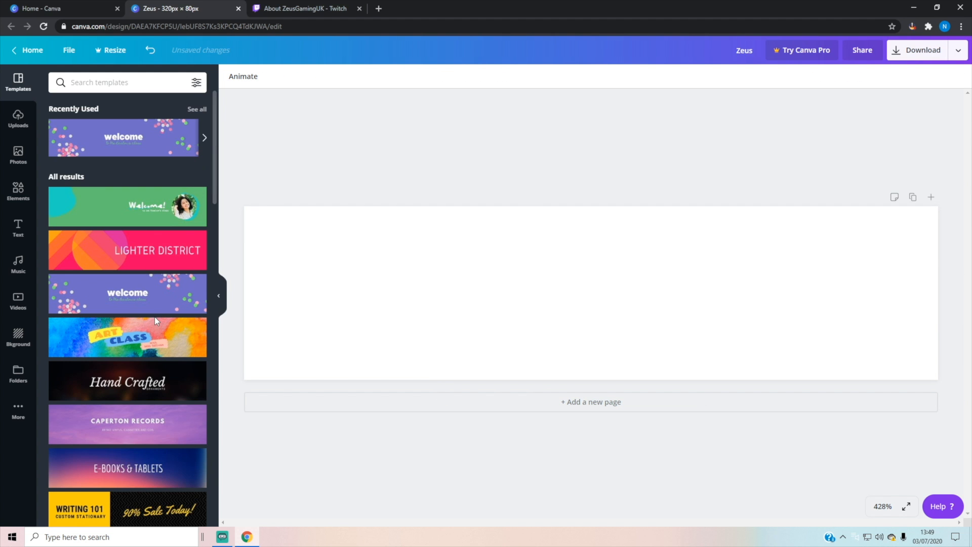
Try the yellow-and-black "Writing 101" template on the page and remove it again
scroll(155, 323, down, 2)
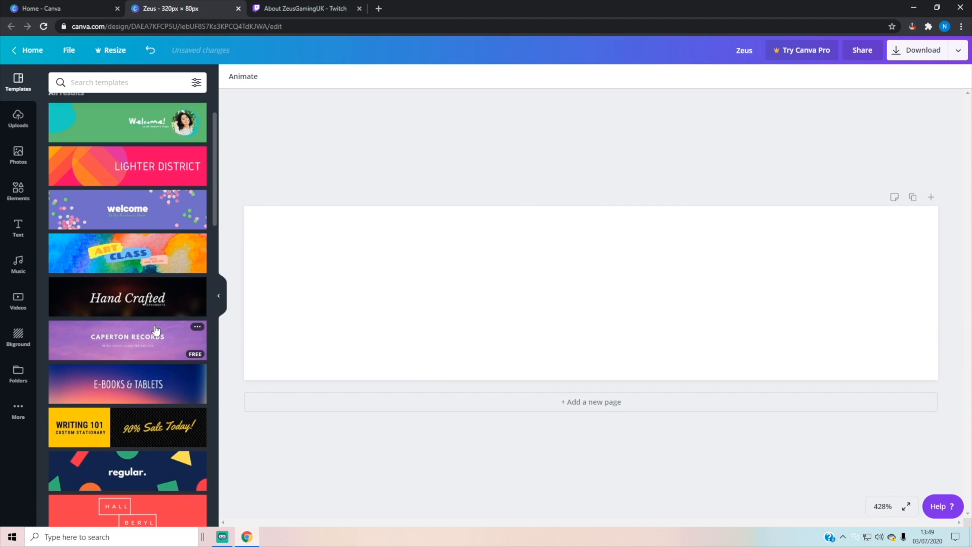
click(156, 426)
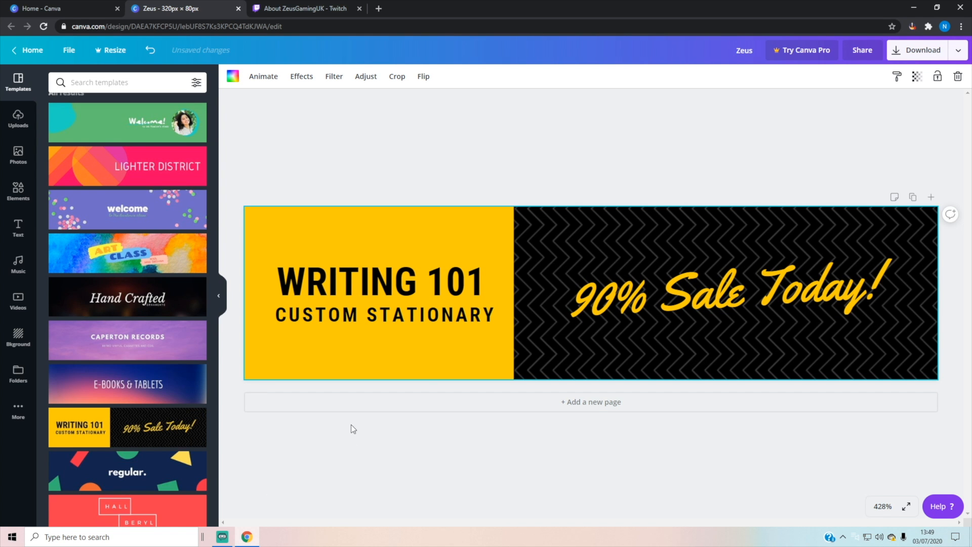
key(Delete)
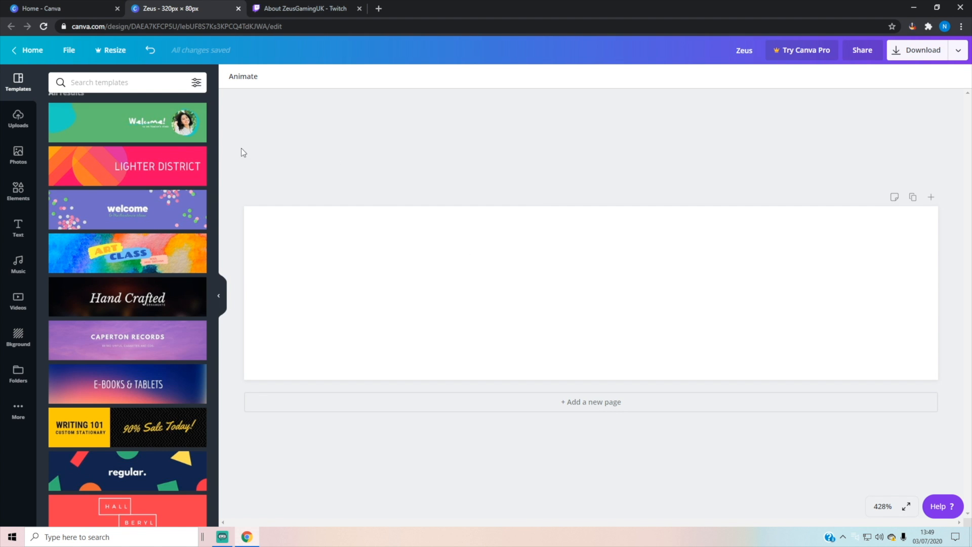
Add a square shape and enlarge it to the full page height, flush with the page's left edge
click(19, 192)
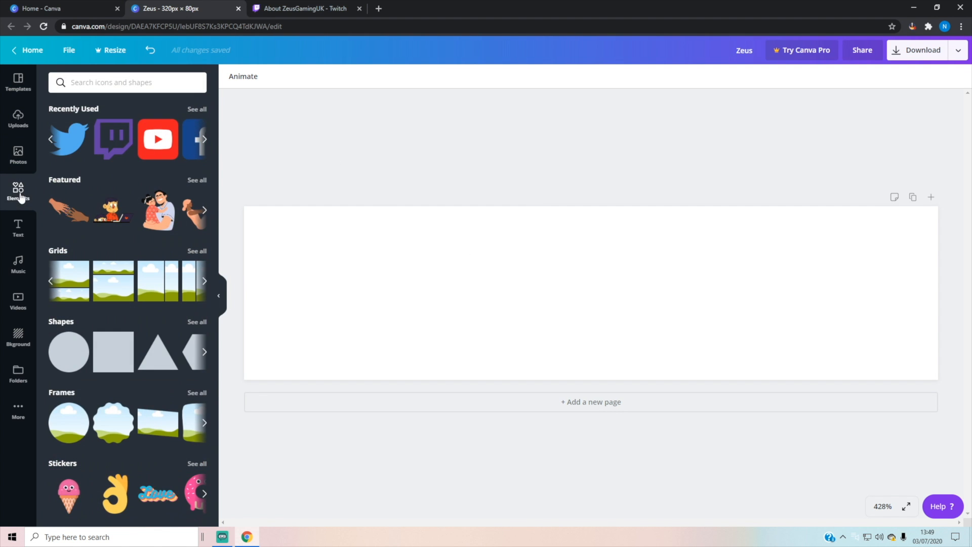
click(107, 367)
drag(567, 281, 267, 238)
drag(339, 302, 417, 380)
Set the page background colour to the default yellow
click(603, 287)
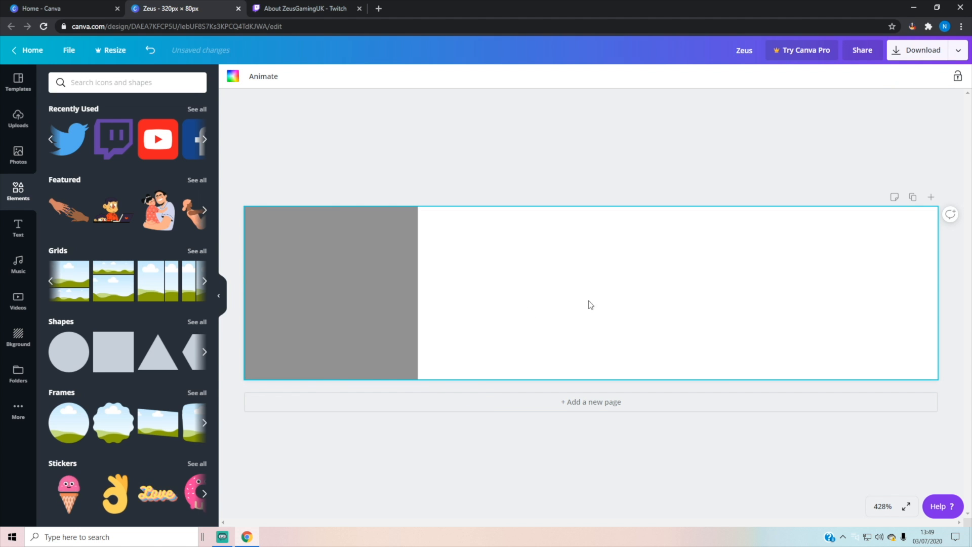
click(234, 78)
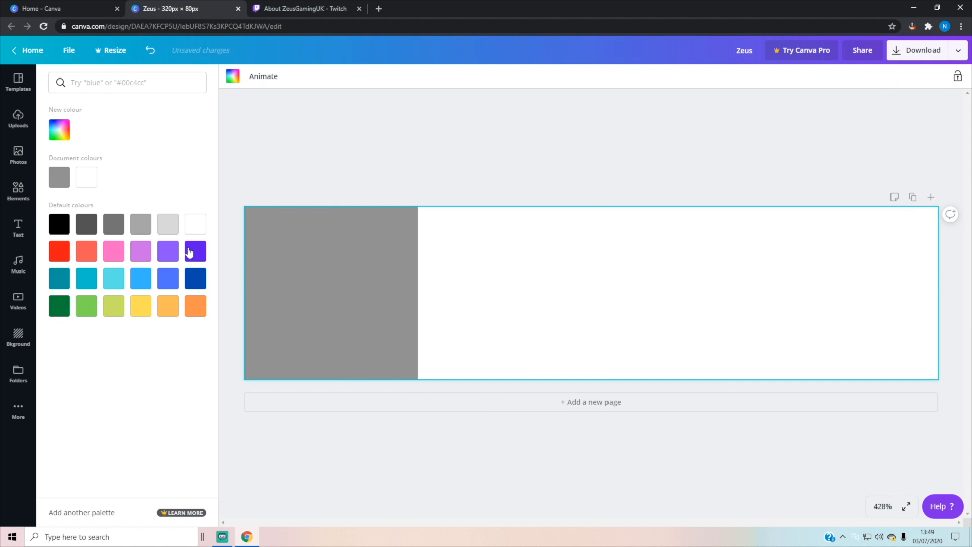
click(140, 305)
Fill the square with the default light orange
click(326, 262)
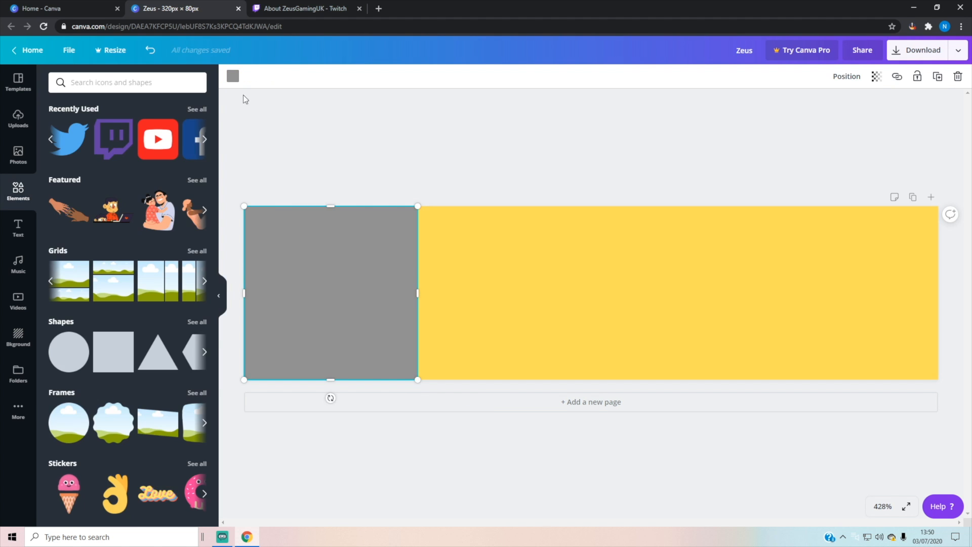
click(233, 77)
click(167, 306)
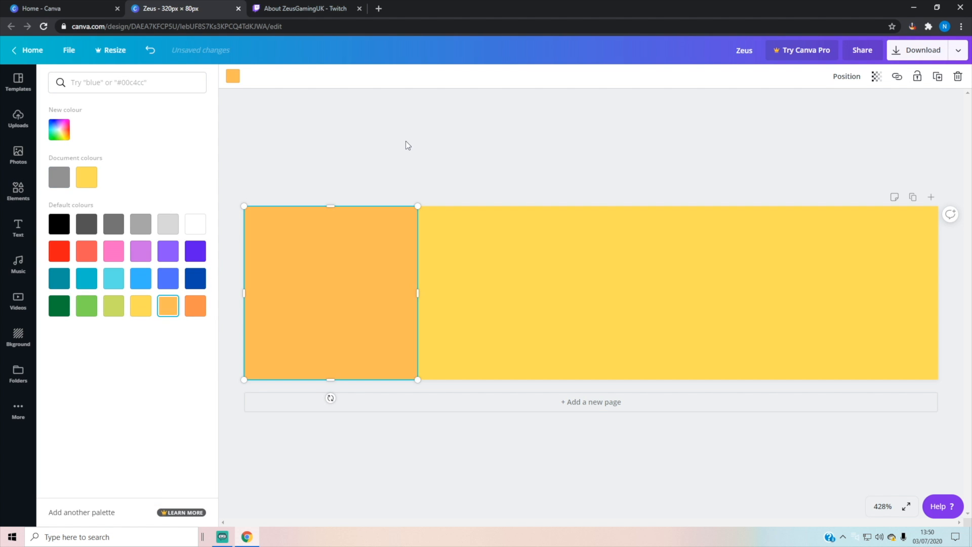
click(479, 452)
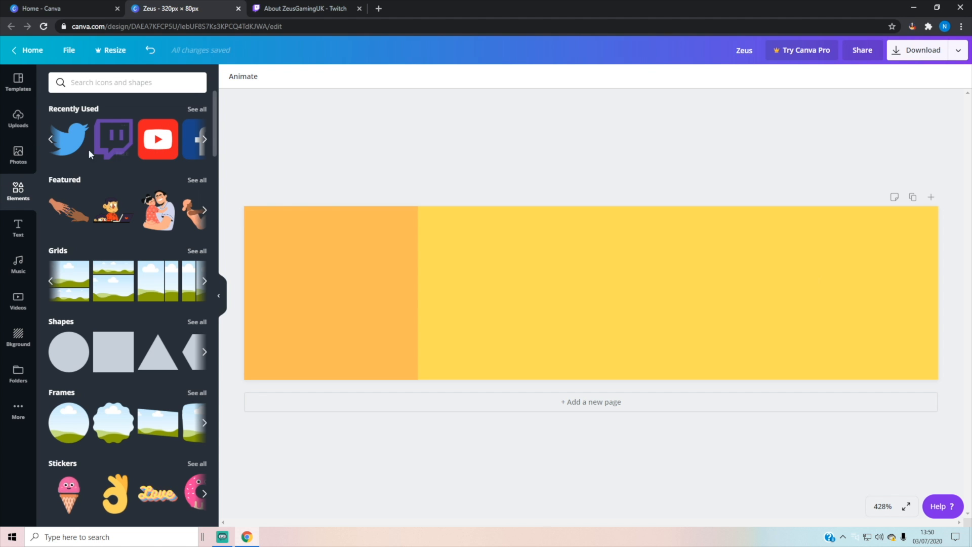
Search the elements for "YouTube" and place the red rounded-square icon inside the orange square, enlarged to nearly fill it
click(143, 87)
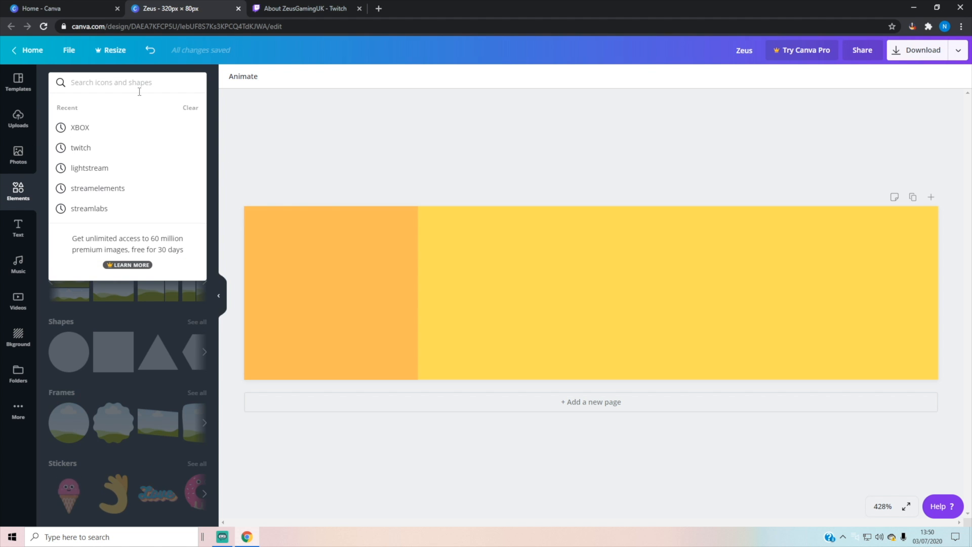
text(YouTube)
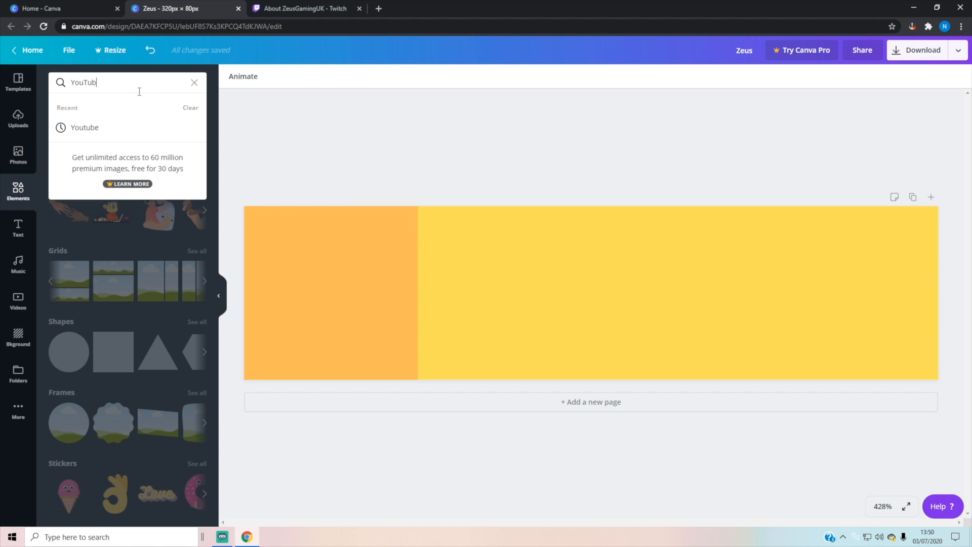
key(Return)
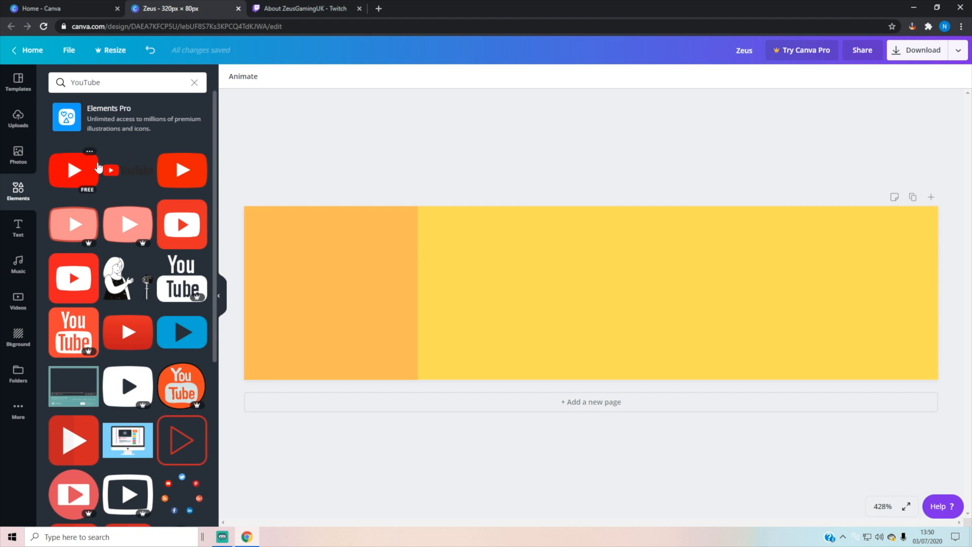
click(172, 221)
drag(601, 296, 301, 255)
drag(324, 286, 407, 368)
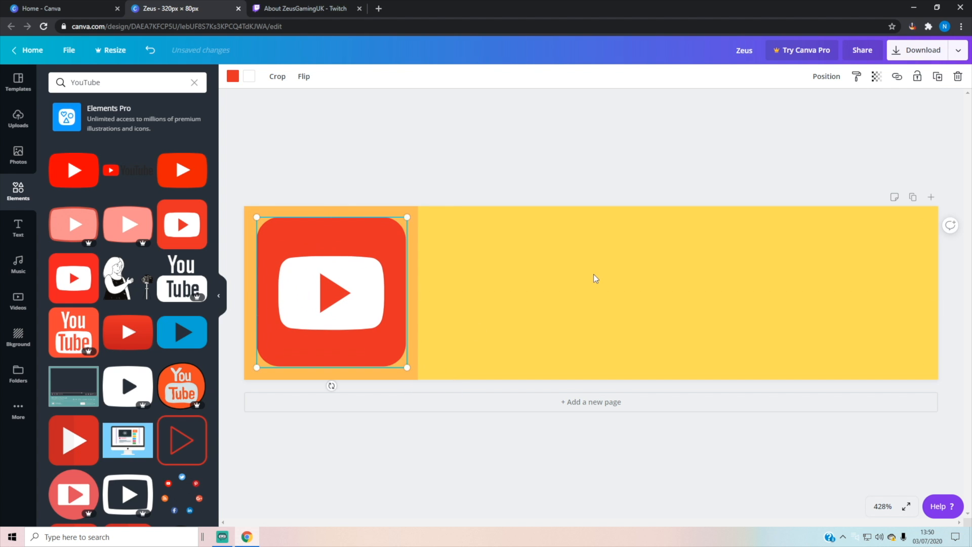
click(595, 277)
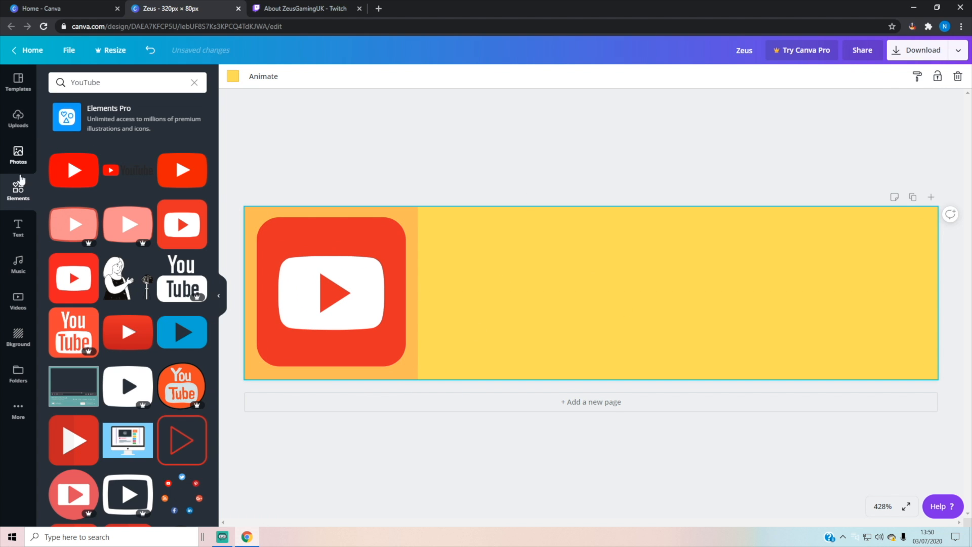
Add a heading to the page reading "YOUTUBE"
click(18, 228)
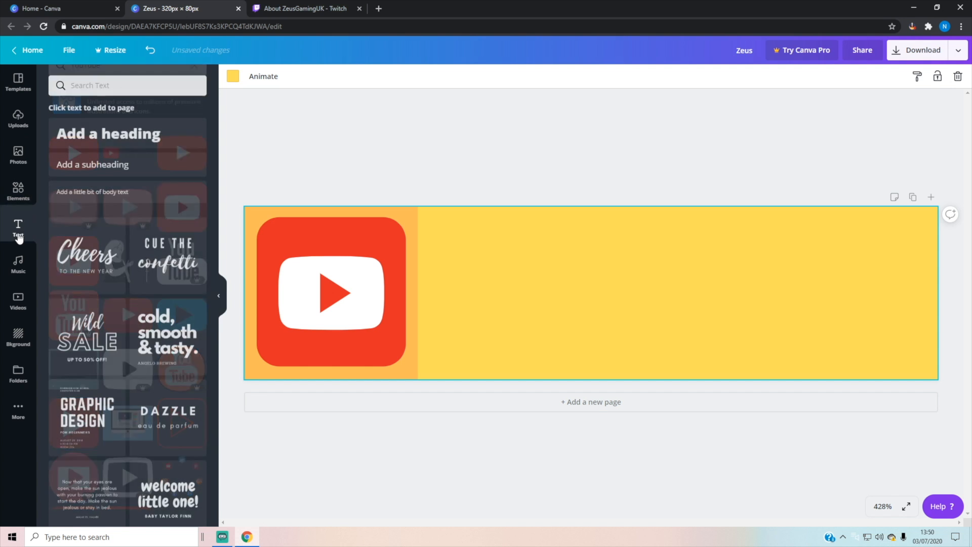
click(143, 134)
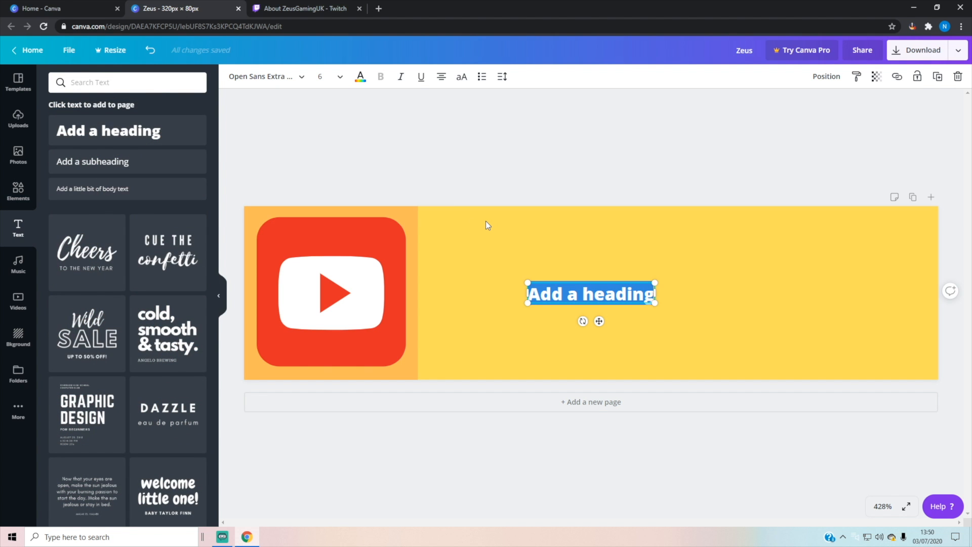
text(YOUTUBE)
key(Return)
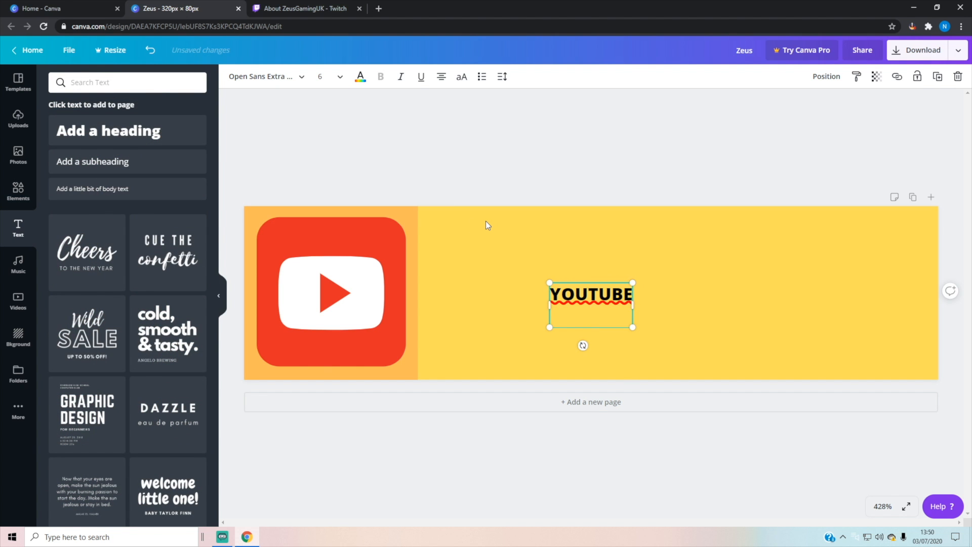
key(BackSpace)
Enlarge the YOUTUBE heading to a font size of about 35.4 and position it beside the icon, filling the yellow area
drag(635, 305, 845, 355)
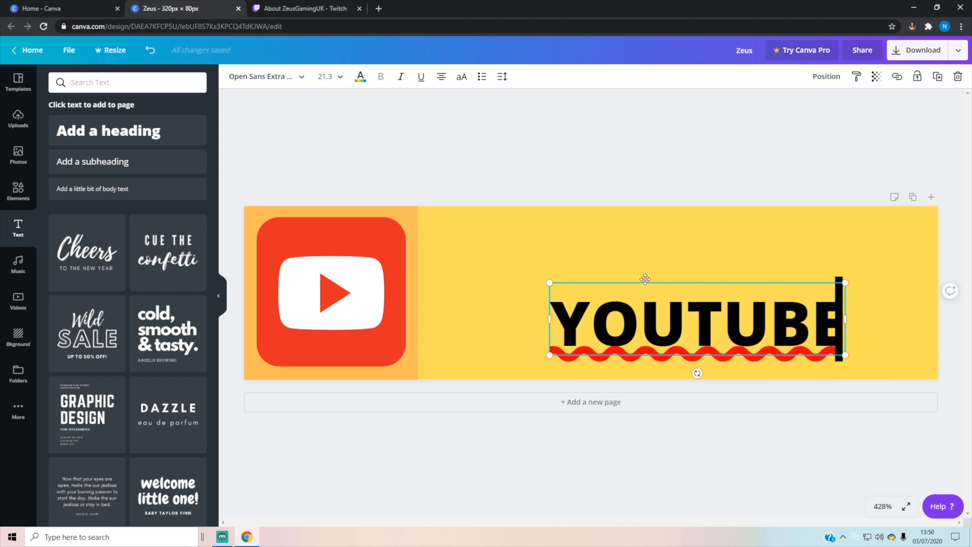
drag(649, 282, 529, 213)
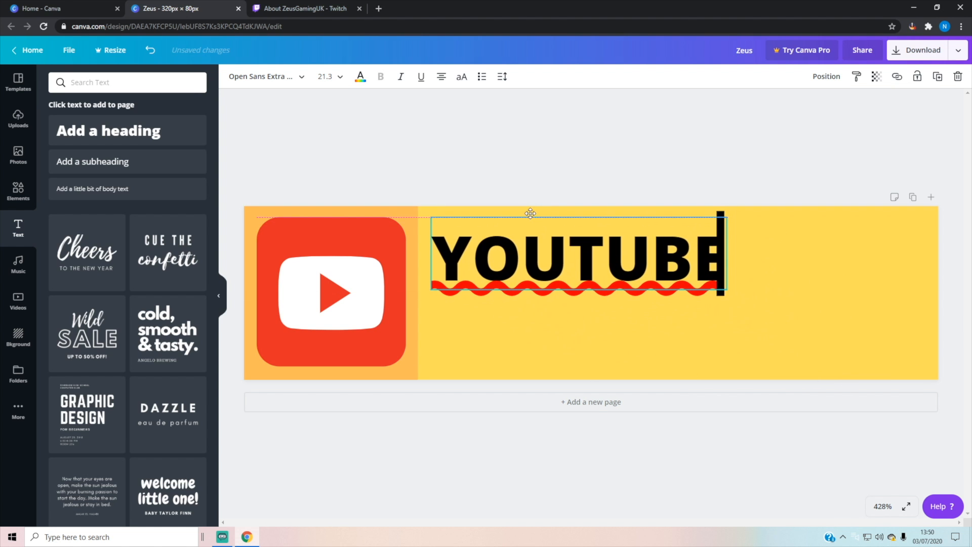
drag(727, 291, 881, 342)
drag(809, 339, 815, 347)
click(681, 169)
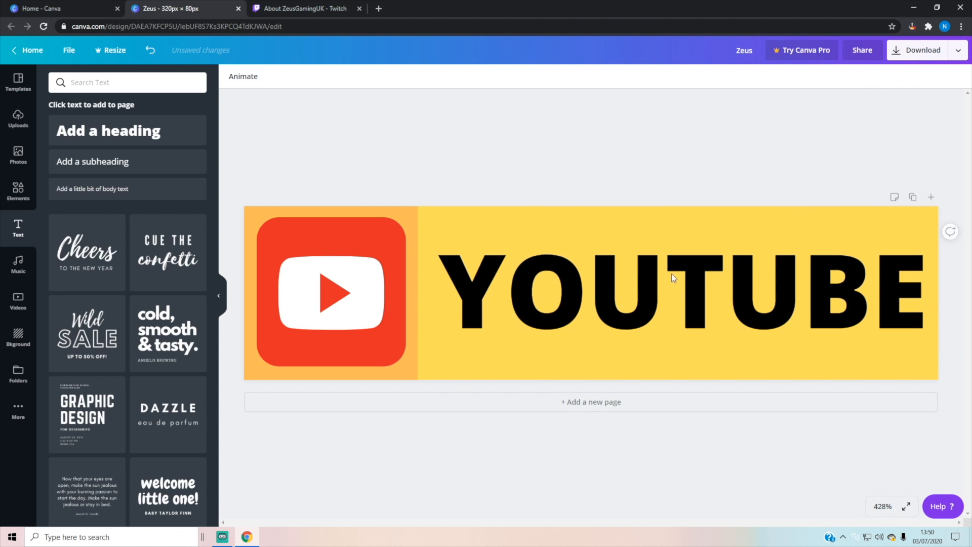
Nudge the YOUTUBE heading slightly down and to the left so it sits centred in the yellow area
click(642, 285)
key(Down)
key(Down)
key(Down)
key(Left)
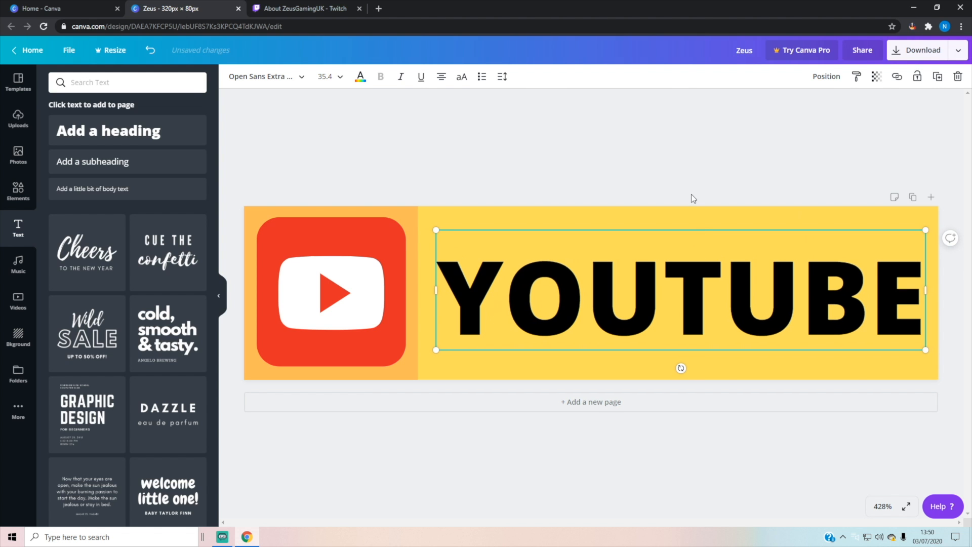
click(716, 136)
click(625, 284)
key(Up)
key(Up)
key(Down)
key(Left)
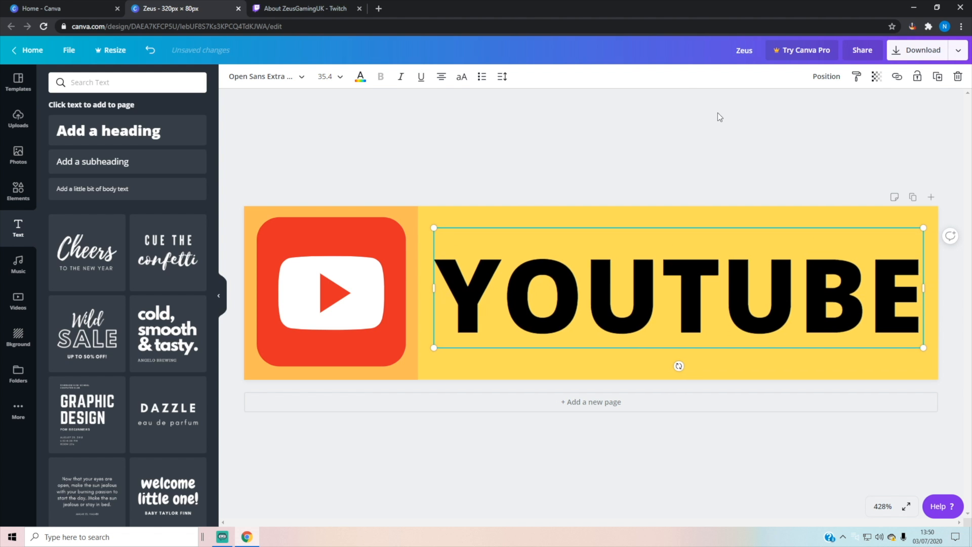
click(718, 112)
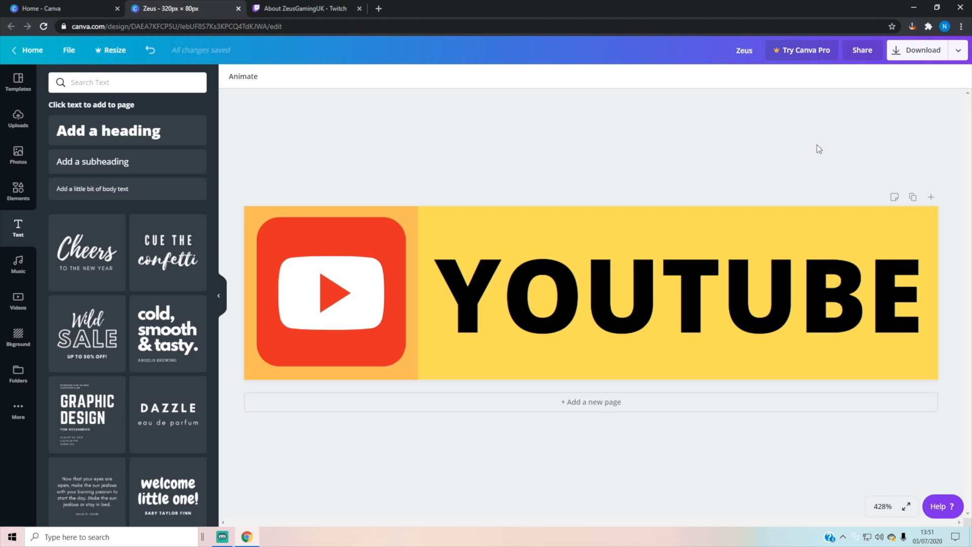
Download the finished panel as a PNG and dismiss the Canva Pro offer
click(919, 50)
click(859, 224)
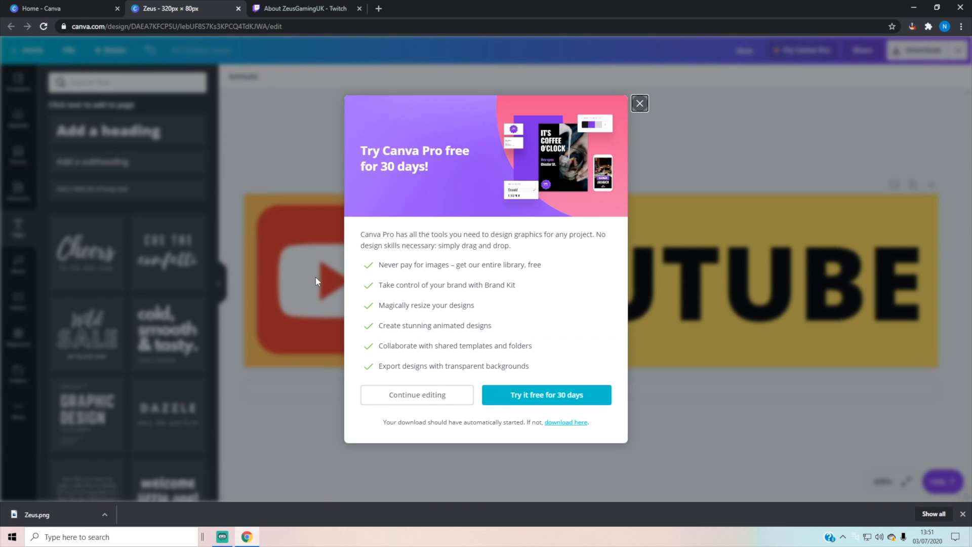
click(639, 104)
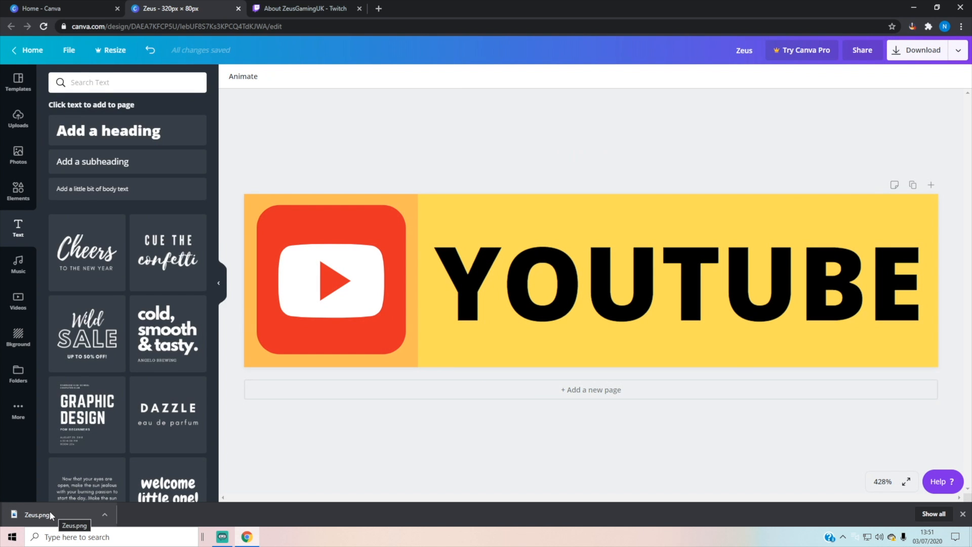
click(104, 514)
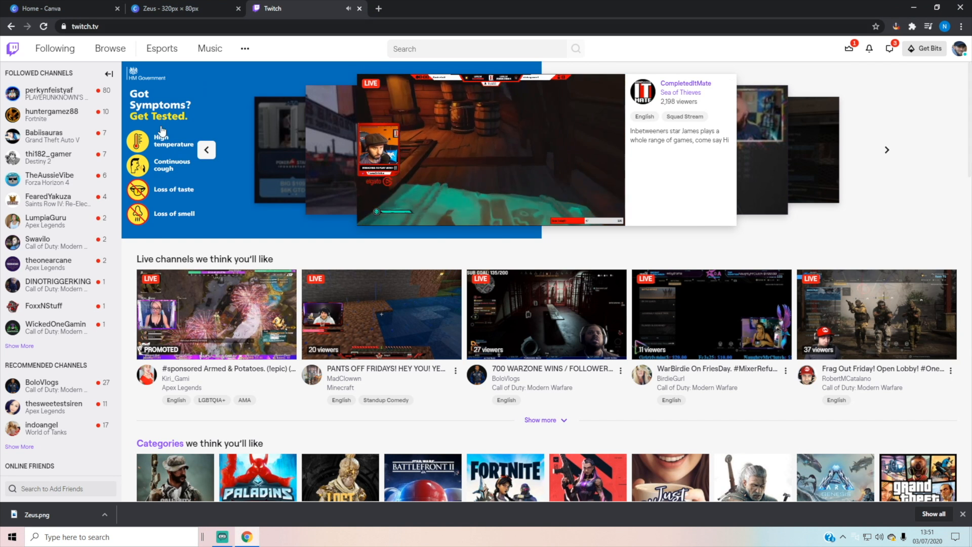
In Twitch, go to the About page of your own channel and enable panel editing
scroll(378, 281, down, 4)
scroll(445, 282, up, 4)
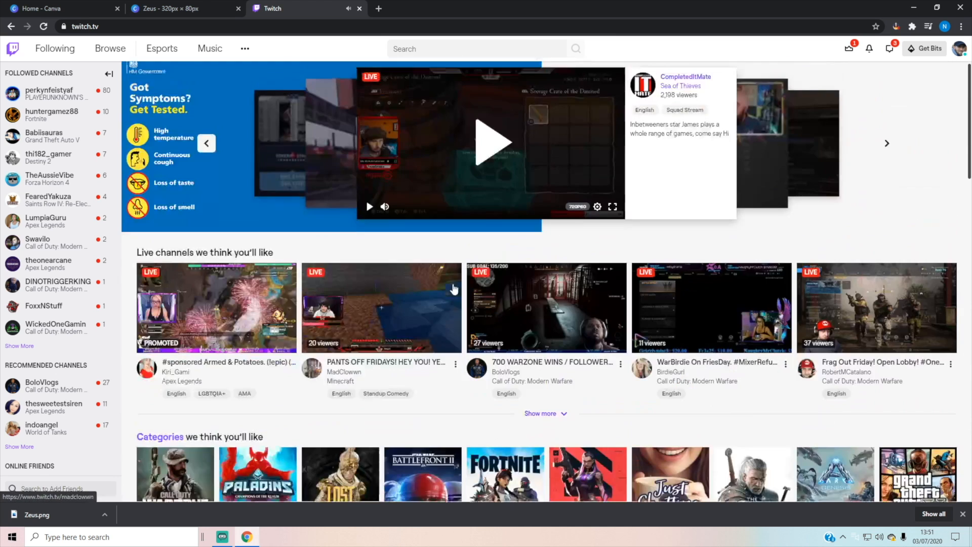
click(960, 49)
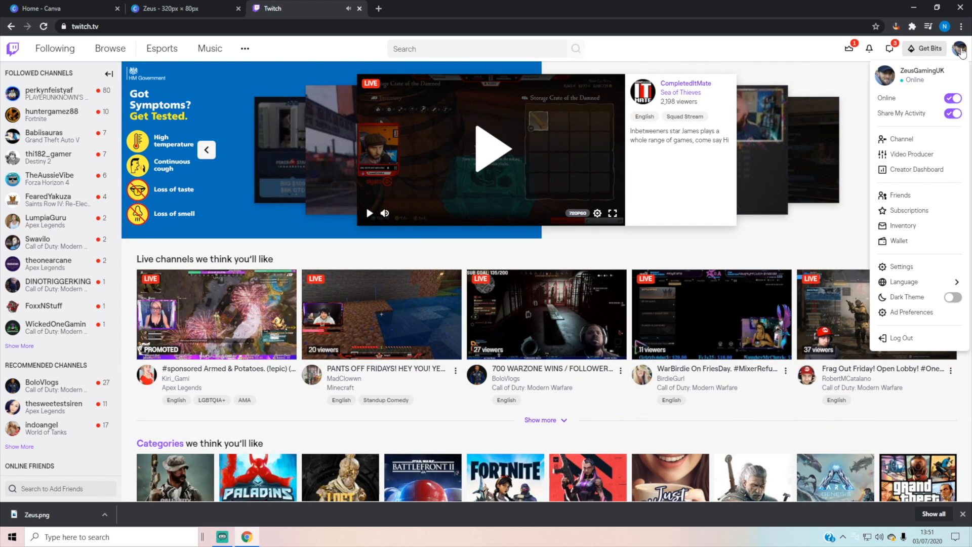
click(915, 138)
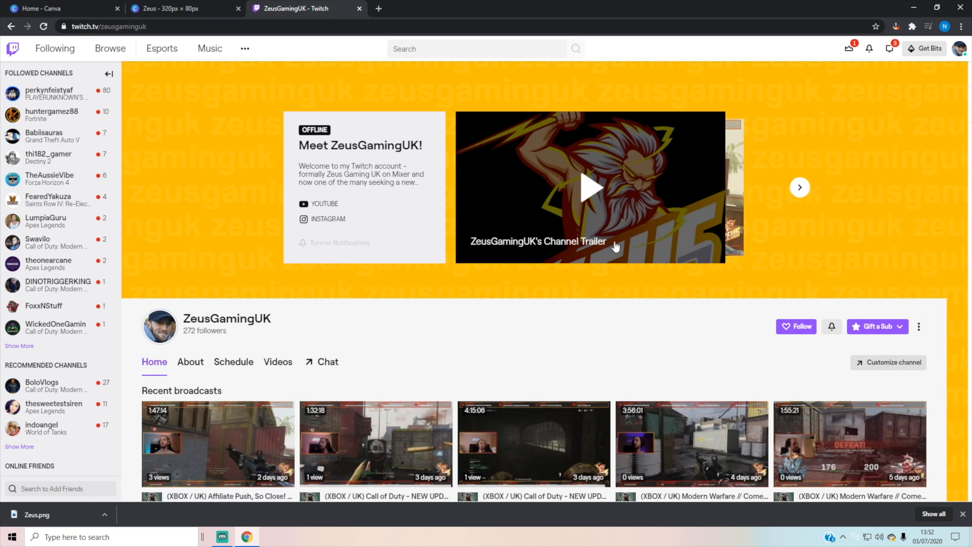
click(192, 368)
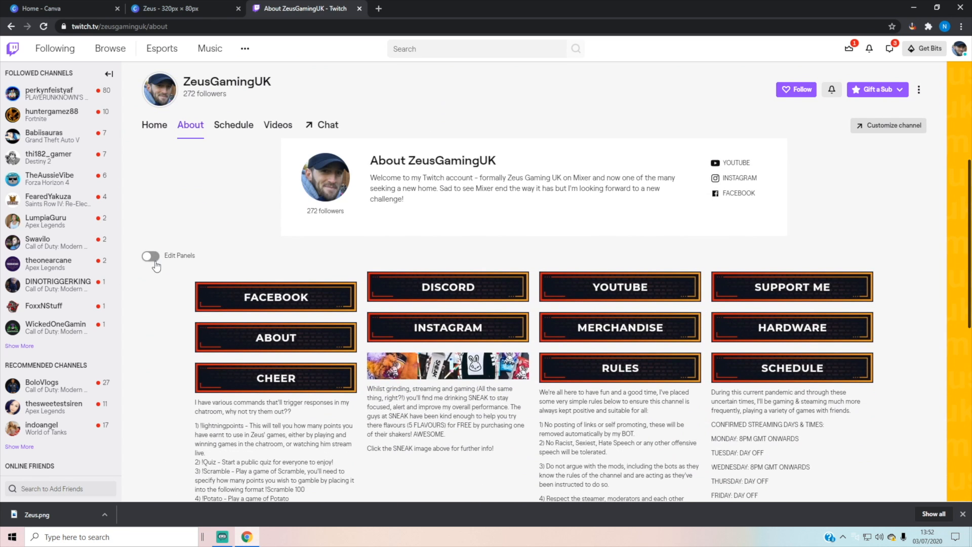
click(148, 257)
Upload Zeus.png as the image of the empty panel next to the CHEER panel, keeping the full crop
scroll(468, 248, down, 15)
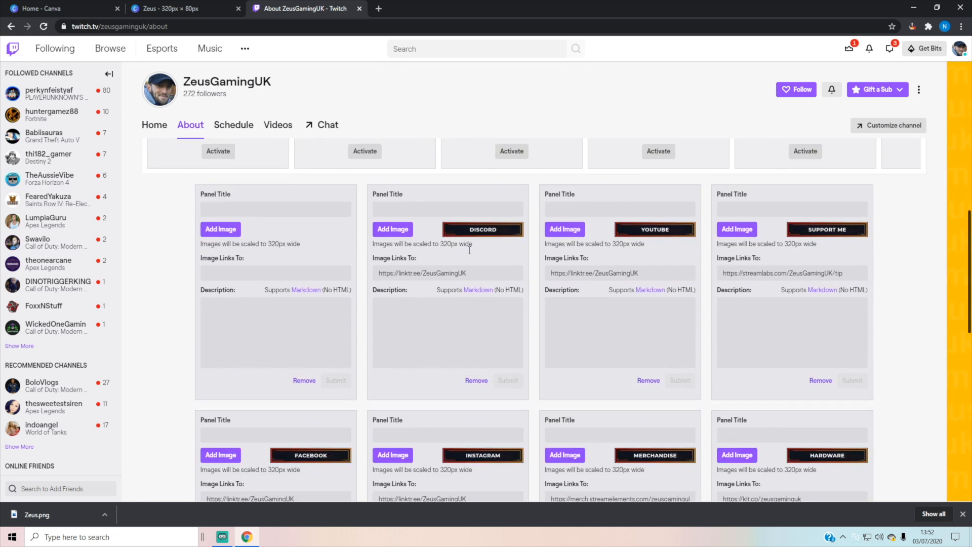
scroll(652, 309, up, 3)
scroll(651, 309, up, 4)
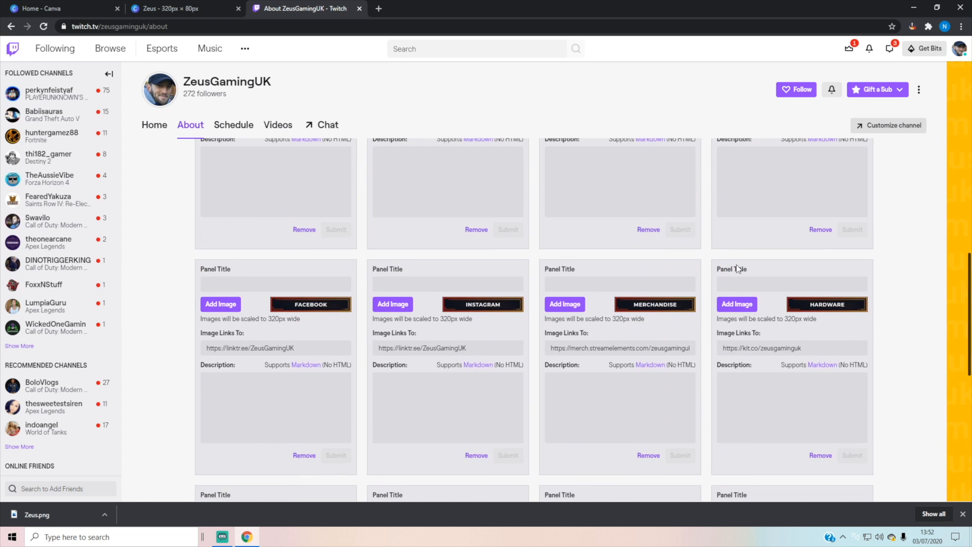
scroll(637, 348, up, 4)
scroll(506, 311, down, 11)
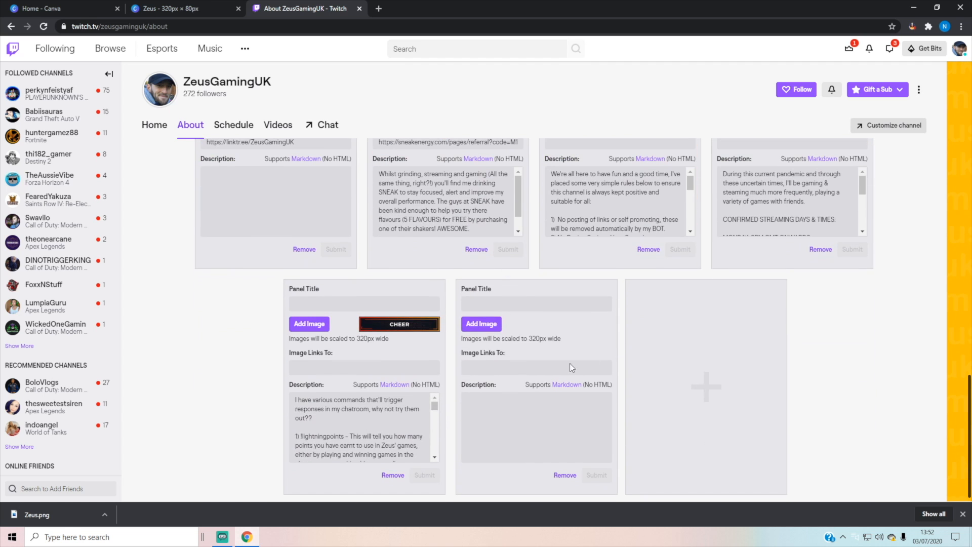
click(481, 325)
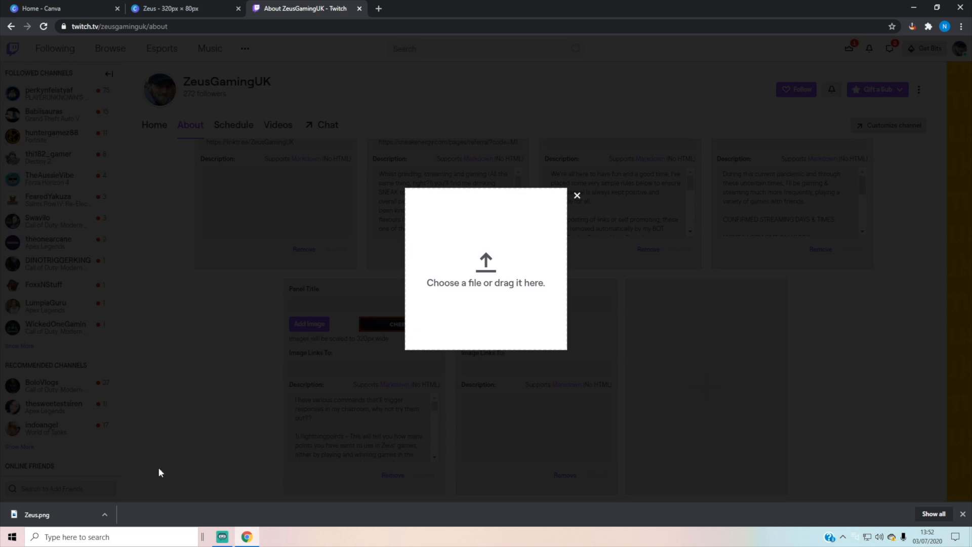
drag(31, 515, 479, 287)
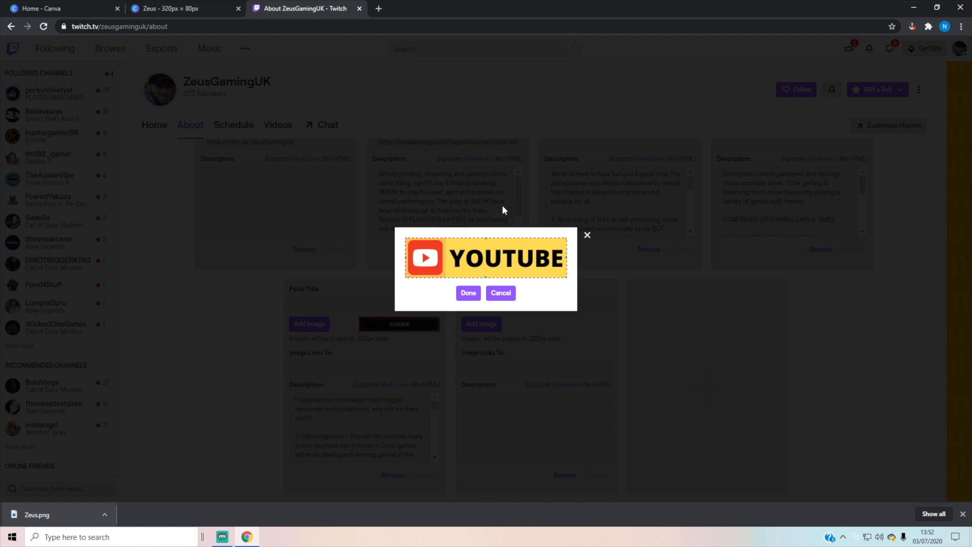
click(468, 294)
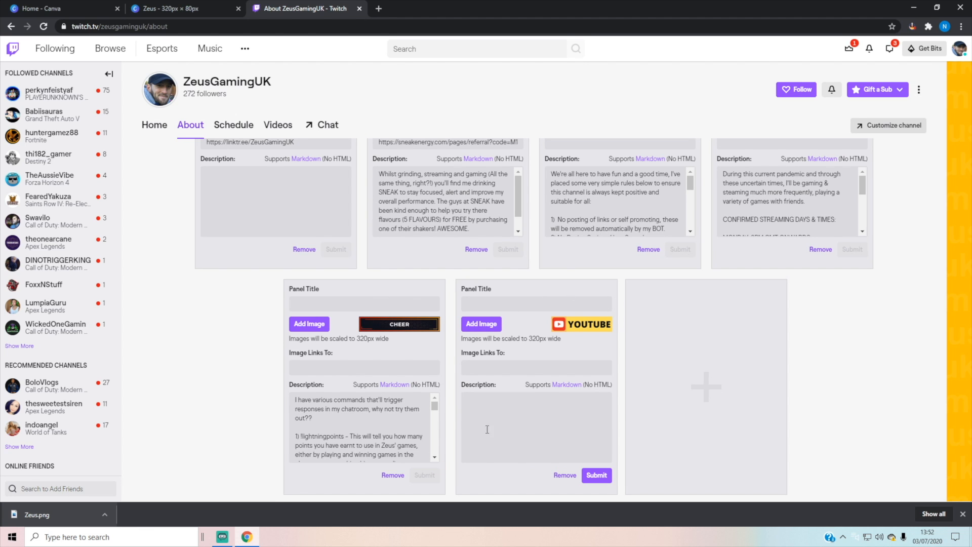
Open YouTube in a new browser tab, go to your own channel via YouTube Studio and copy its web address
click(484, 369)
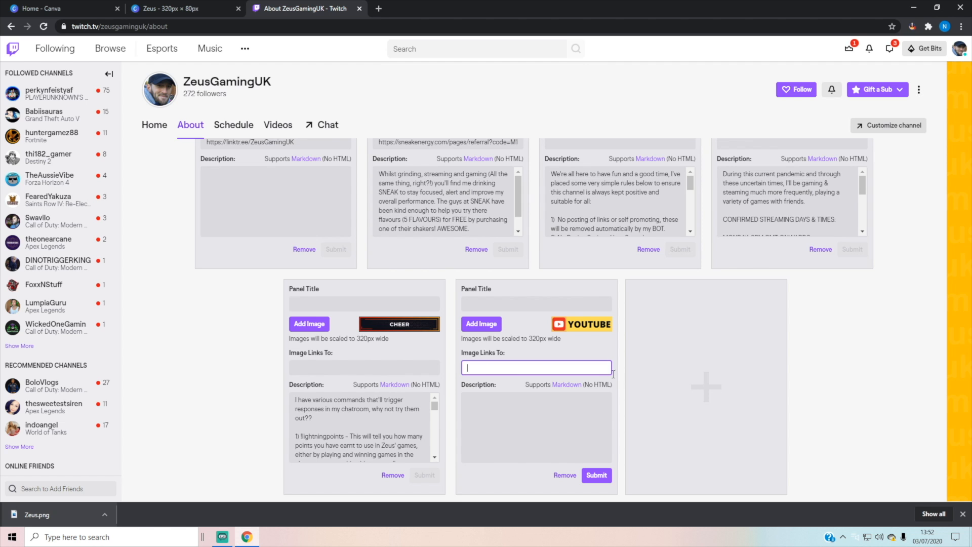
click(377, 9)
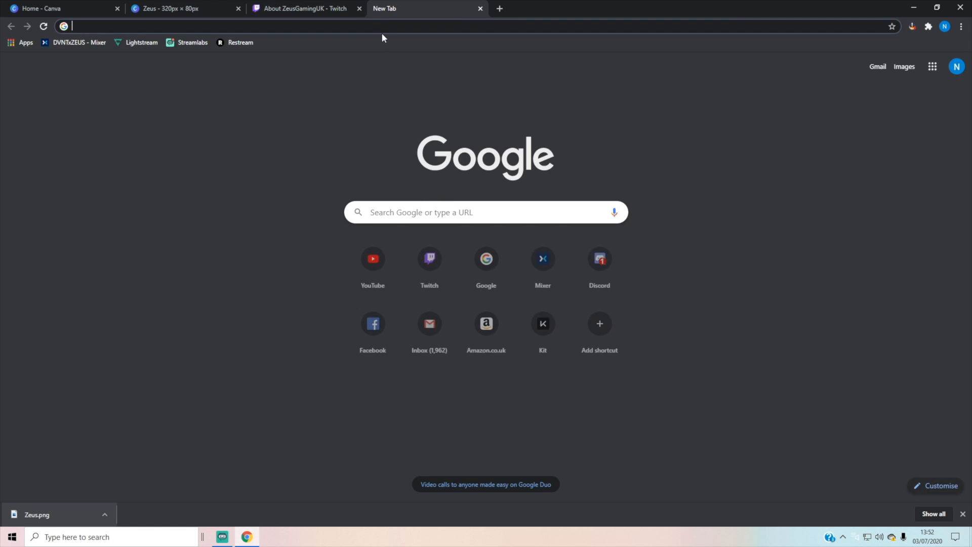
text(YOUTUB)
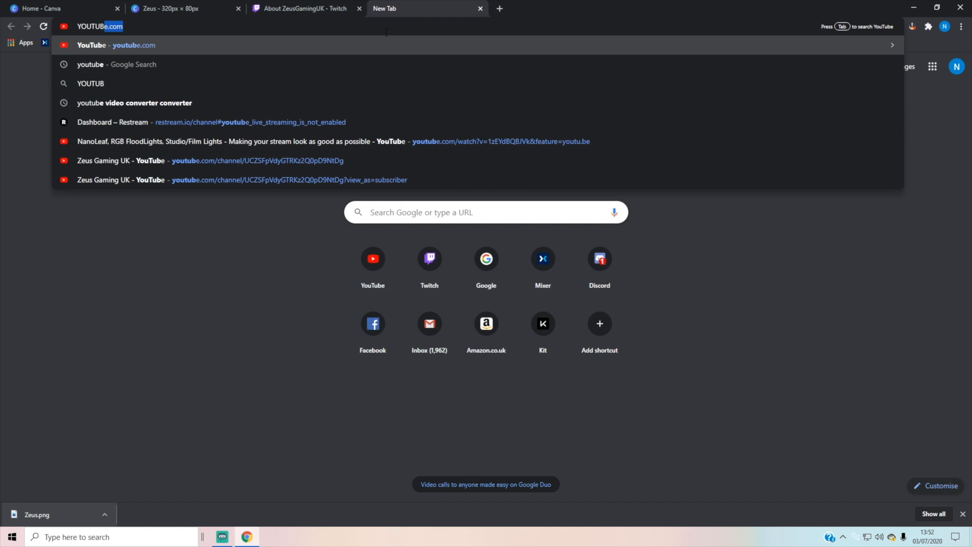
key(Return)
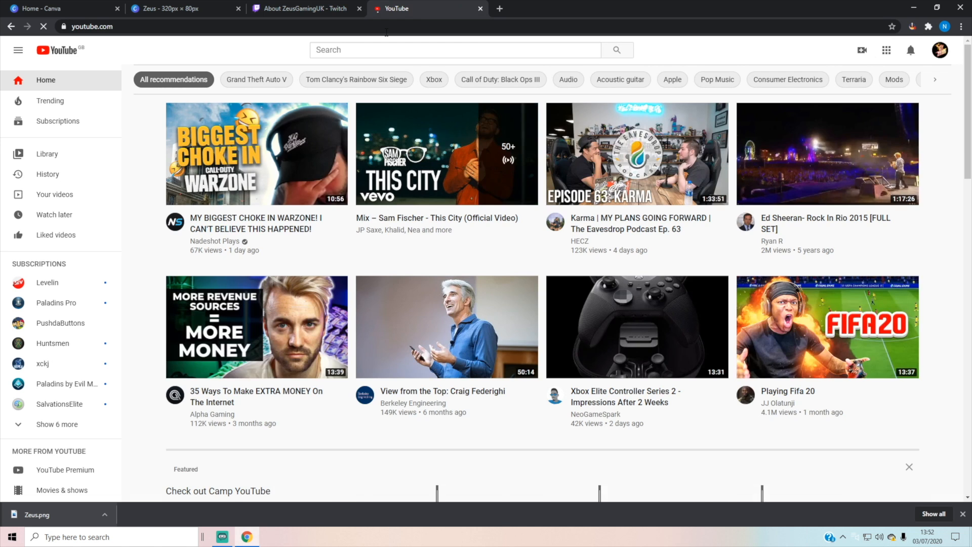
click(935, 58)
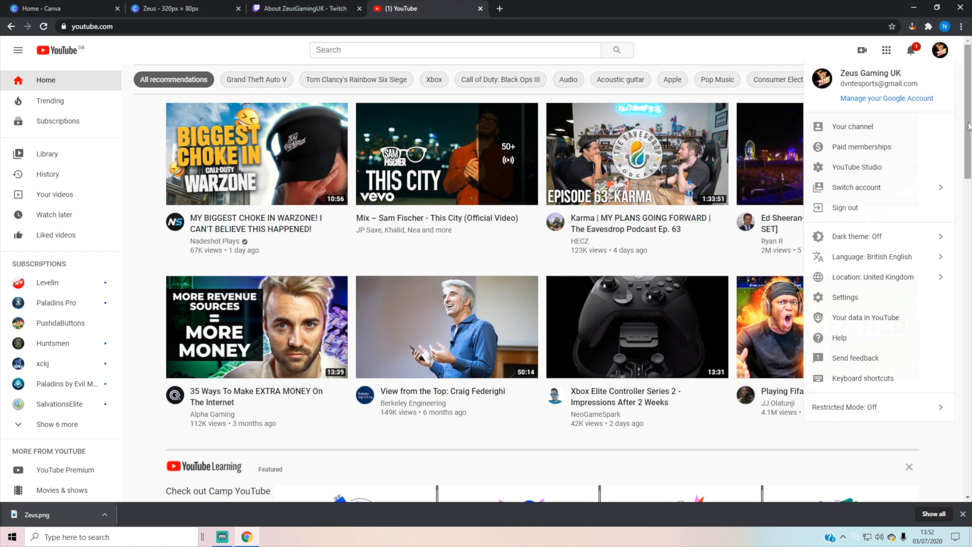
click(863, 166)
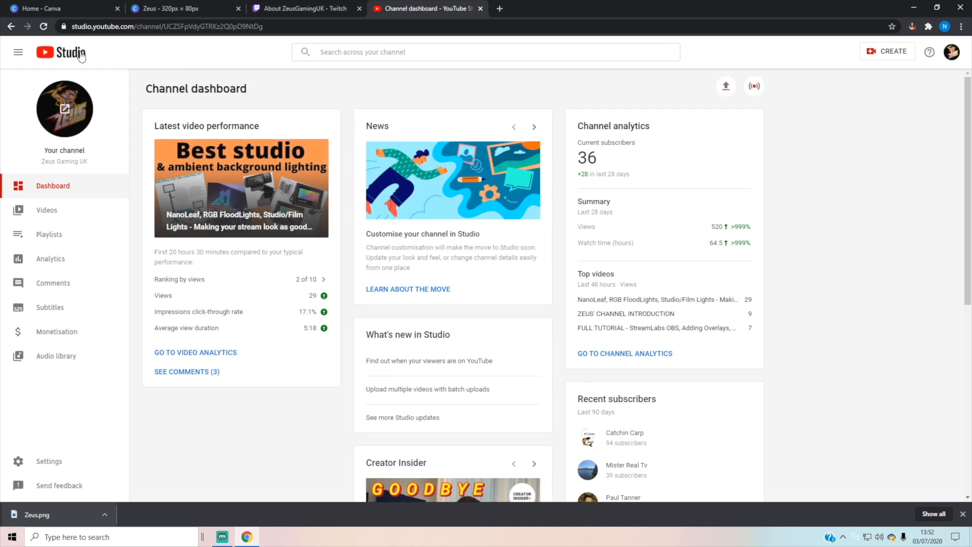
click(76, 120)
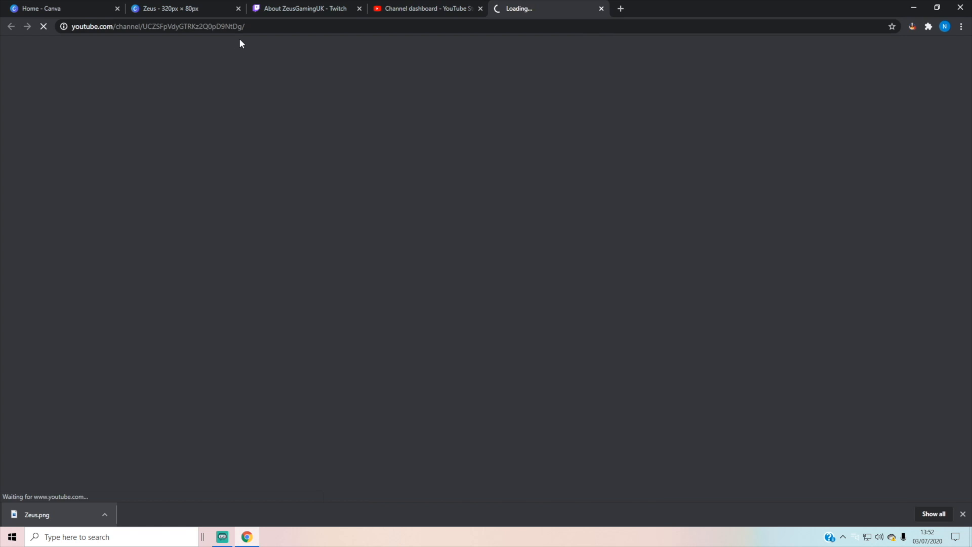
click(255, 26)
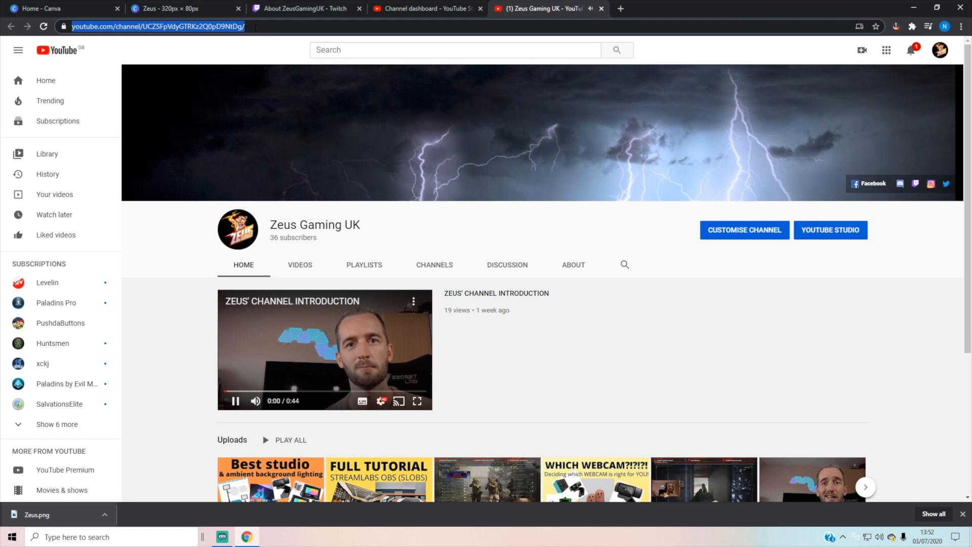
click(602, 9)
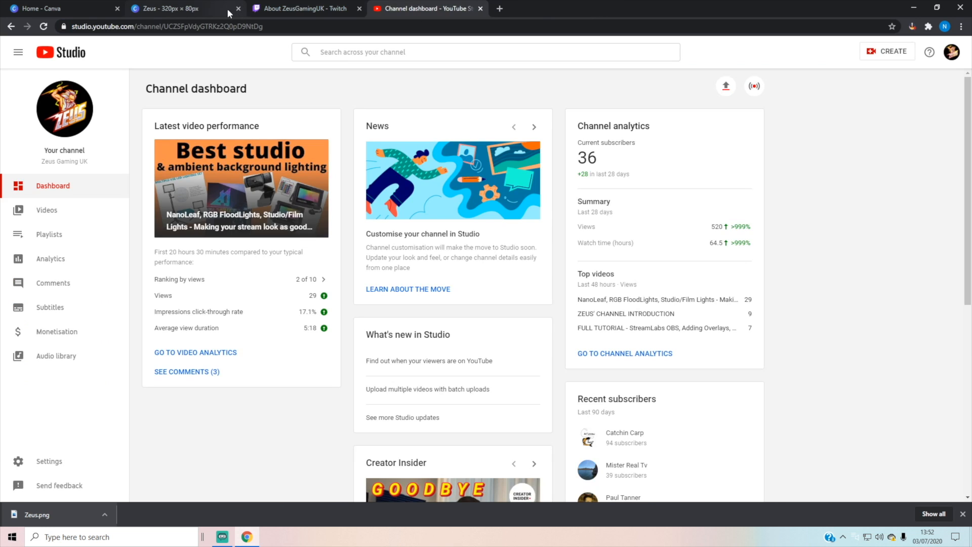
Back in Twitch, submit the new panel with the copied YouTube channel address as its image link, and end panel editing
click(304, 9)
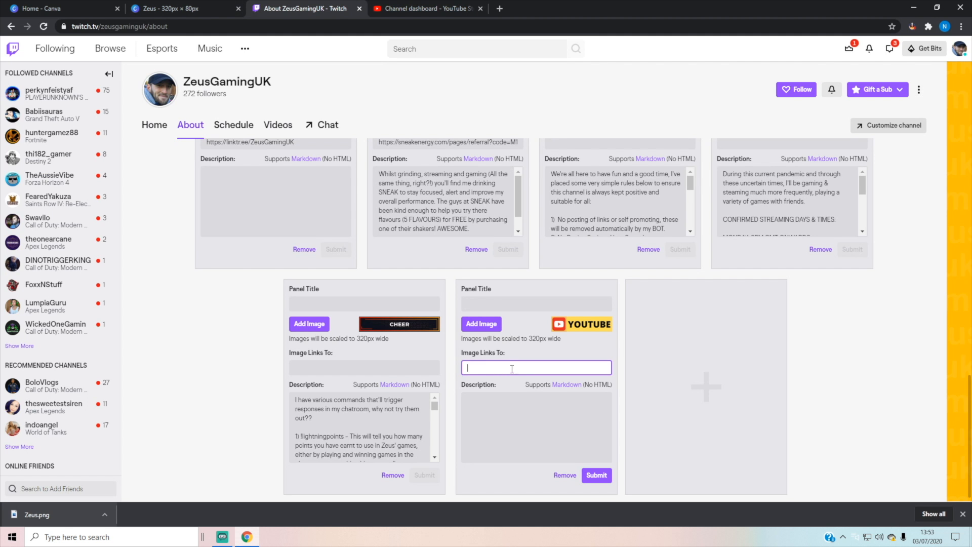
key(ctrl+v)
click(601, 477)
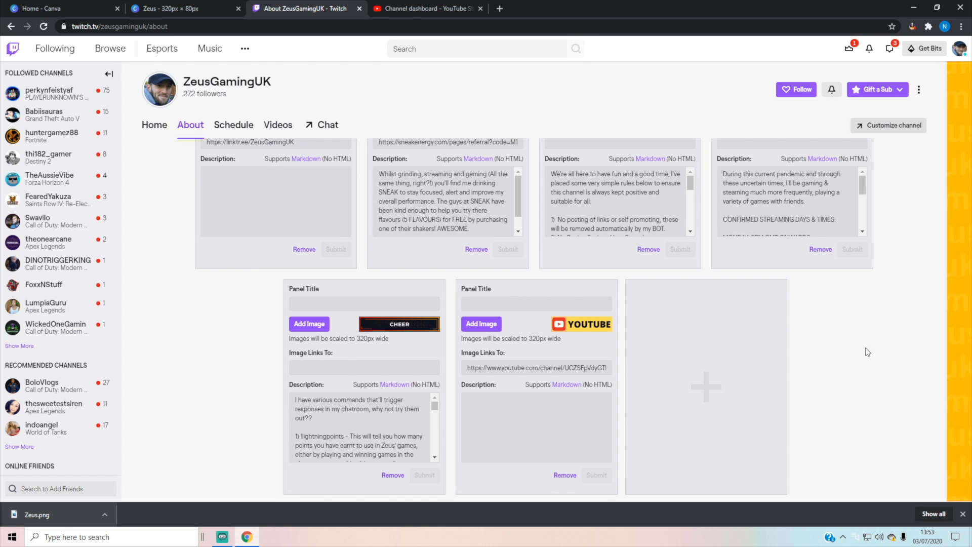
scroll(871, 354, up, 8)
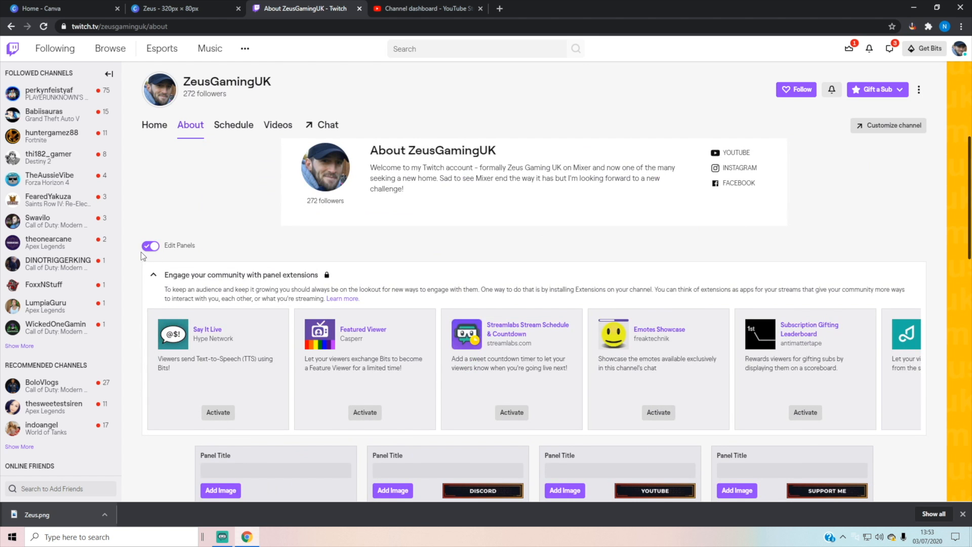
click(150, 246)
Review the new yellow YOUTUBE panel among the others on the About page and test its link
scroll(509, 329, down, 4)
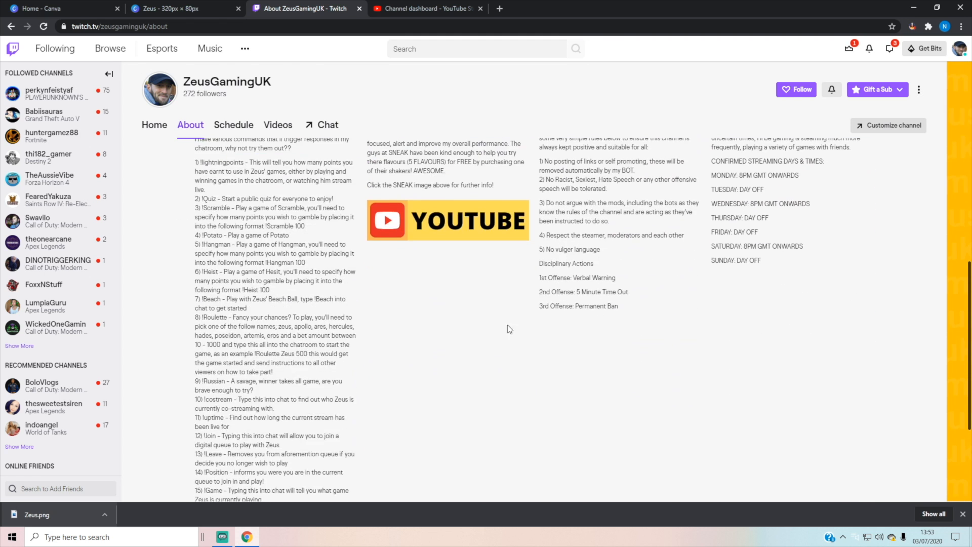
scroll(565, 390, up, 2)
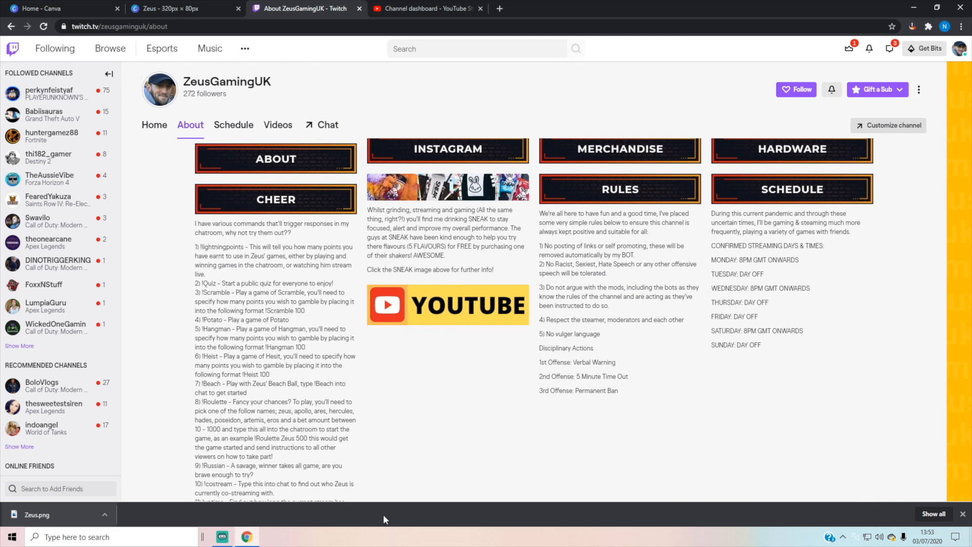
scroll(645, 380, up, 2)
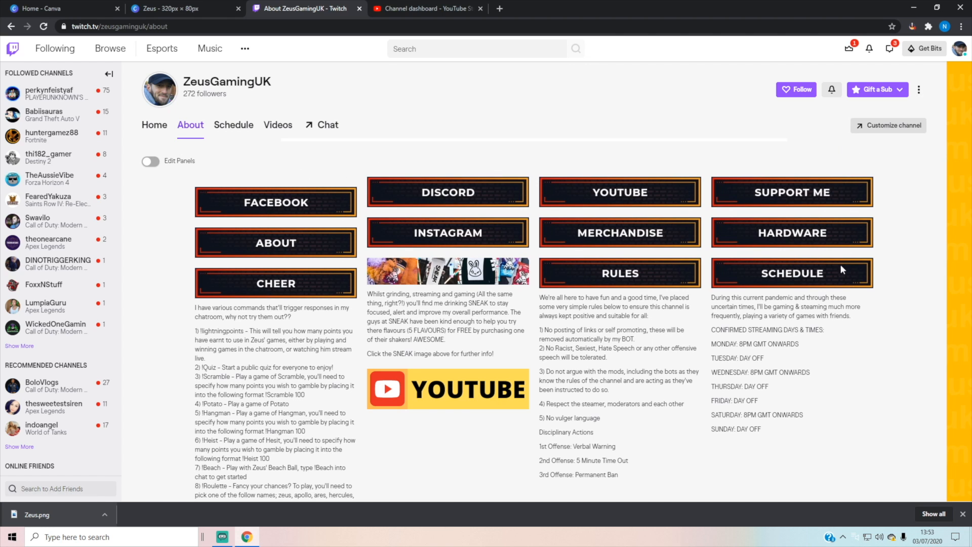
scroll(527, 397, down, 2)
scroll(393, 432, up, 2)
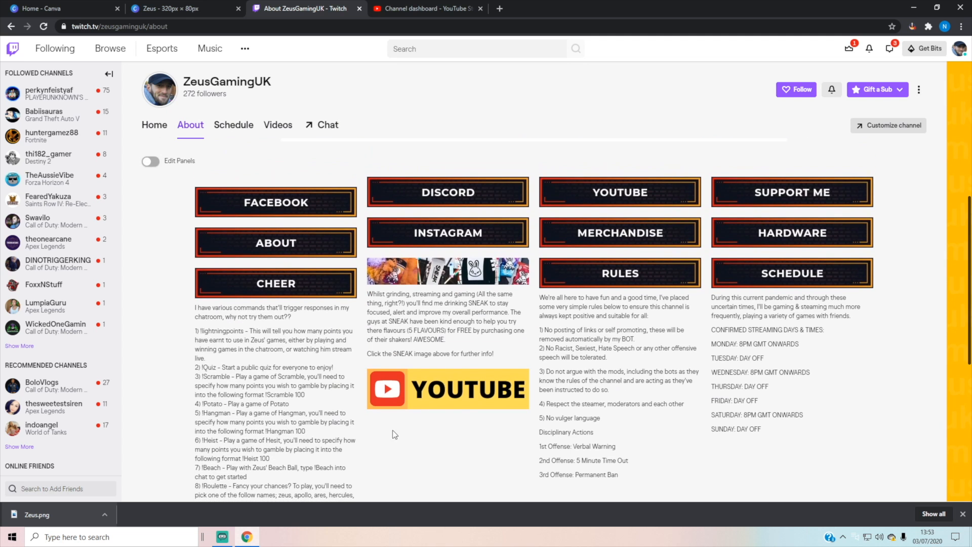
click(469, 390)
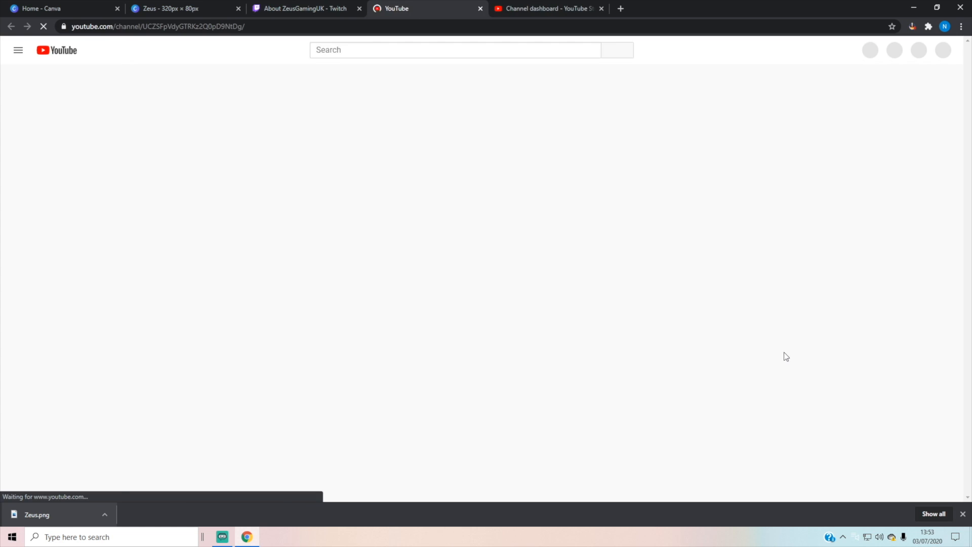